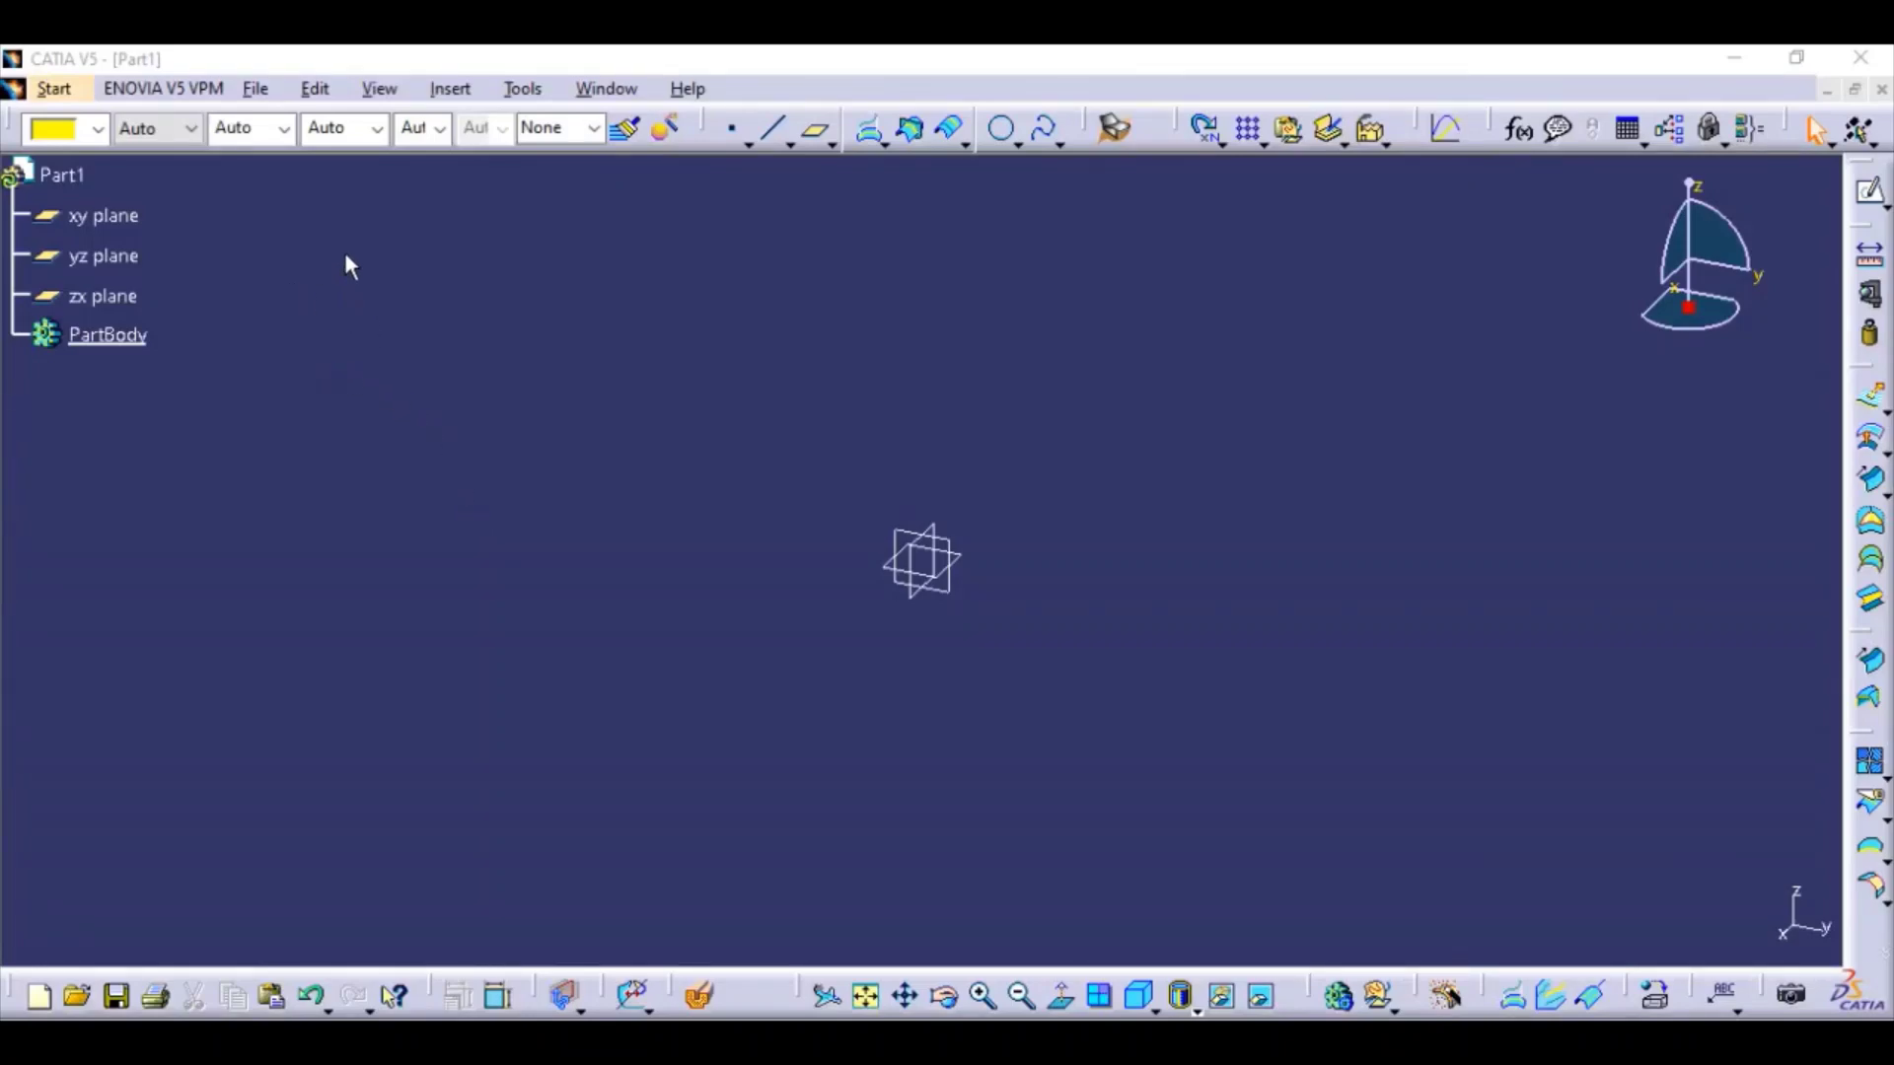
Step: Update Part1, then insert a geometrical set named A_Surface
left_click(254, 87)
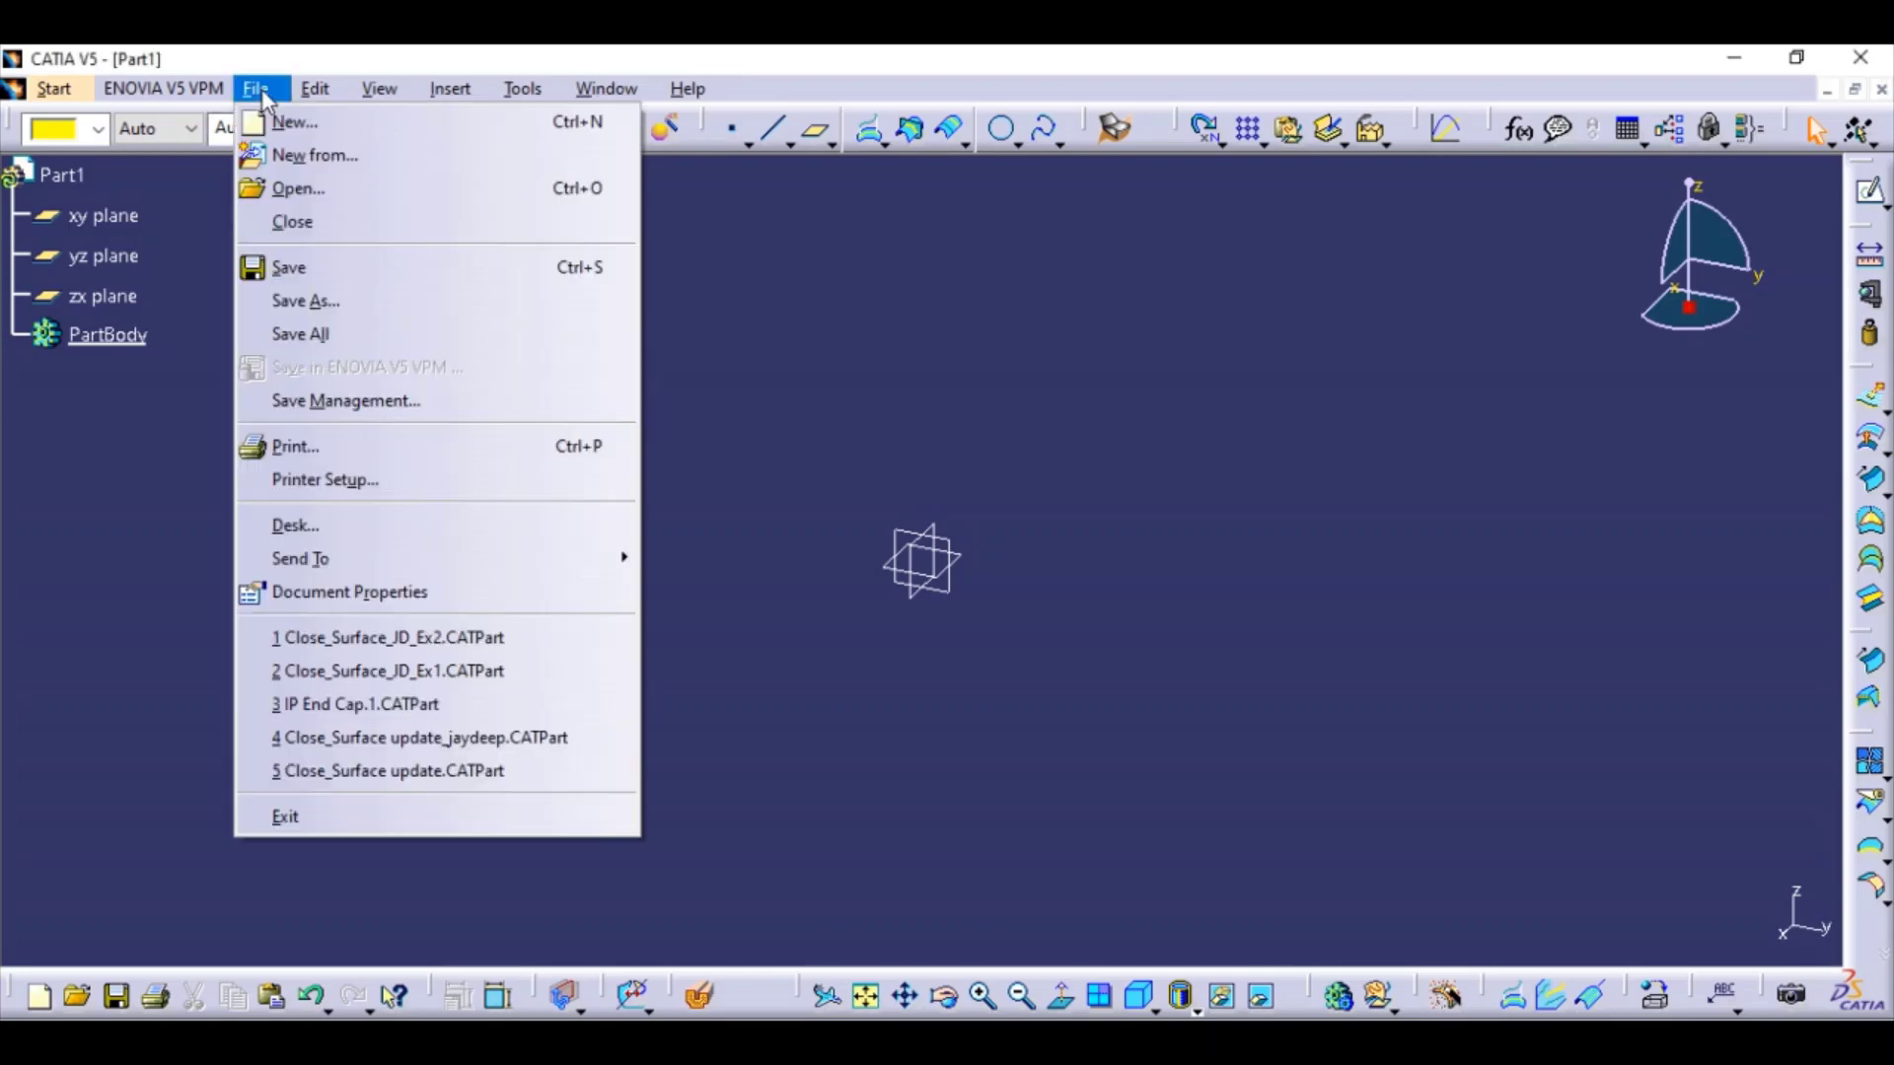
mouse_move(314, 90)
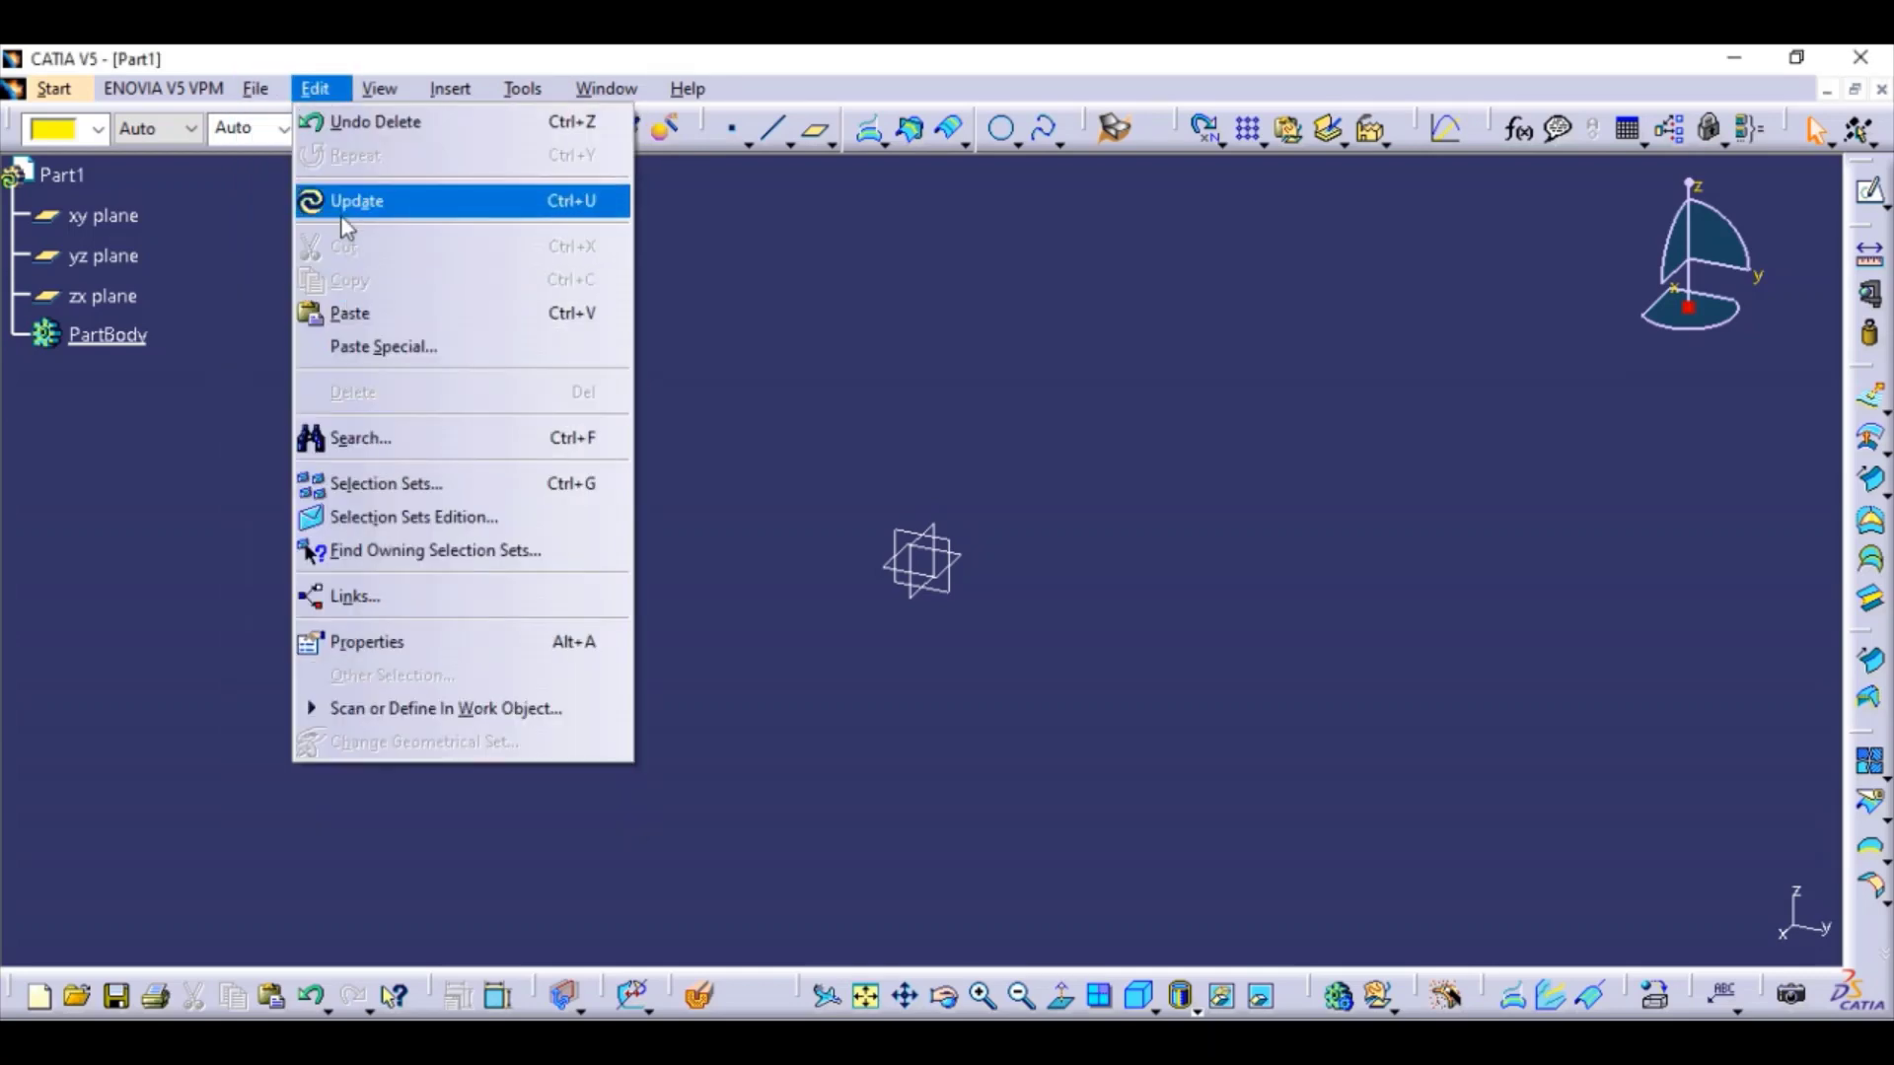
left_click(340, 197)
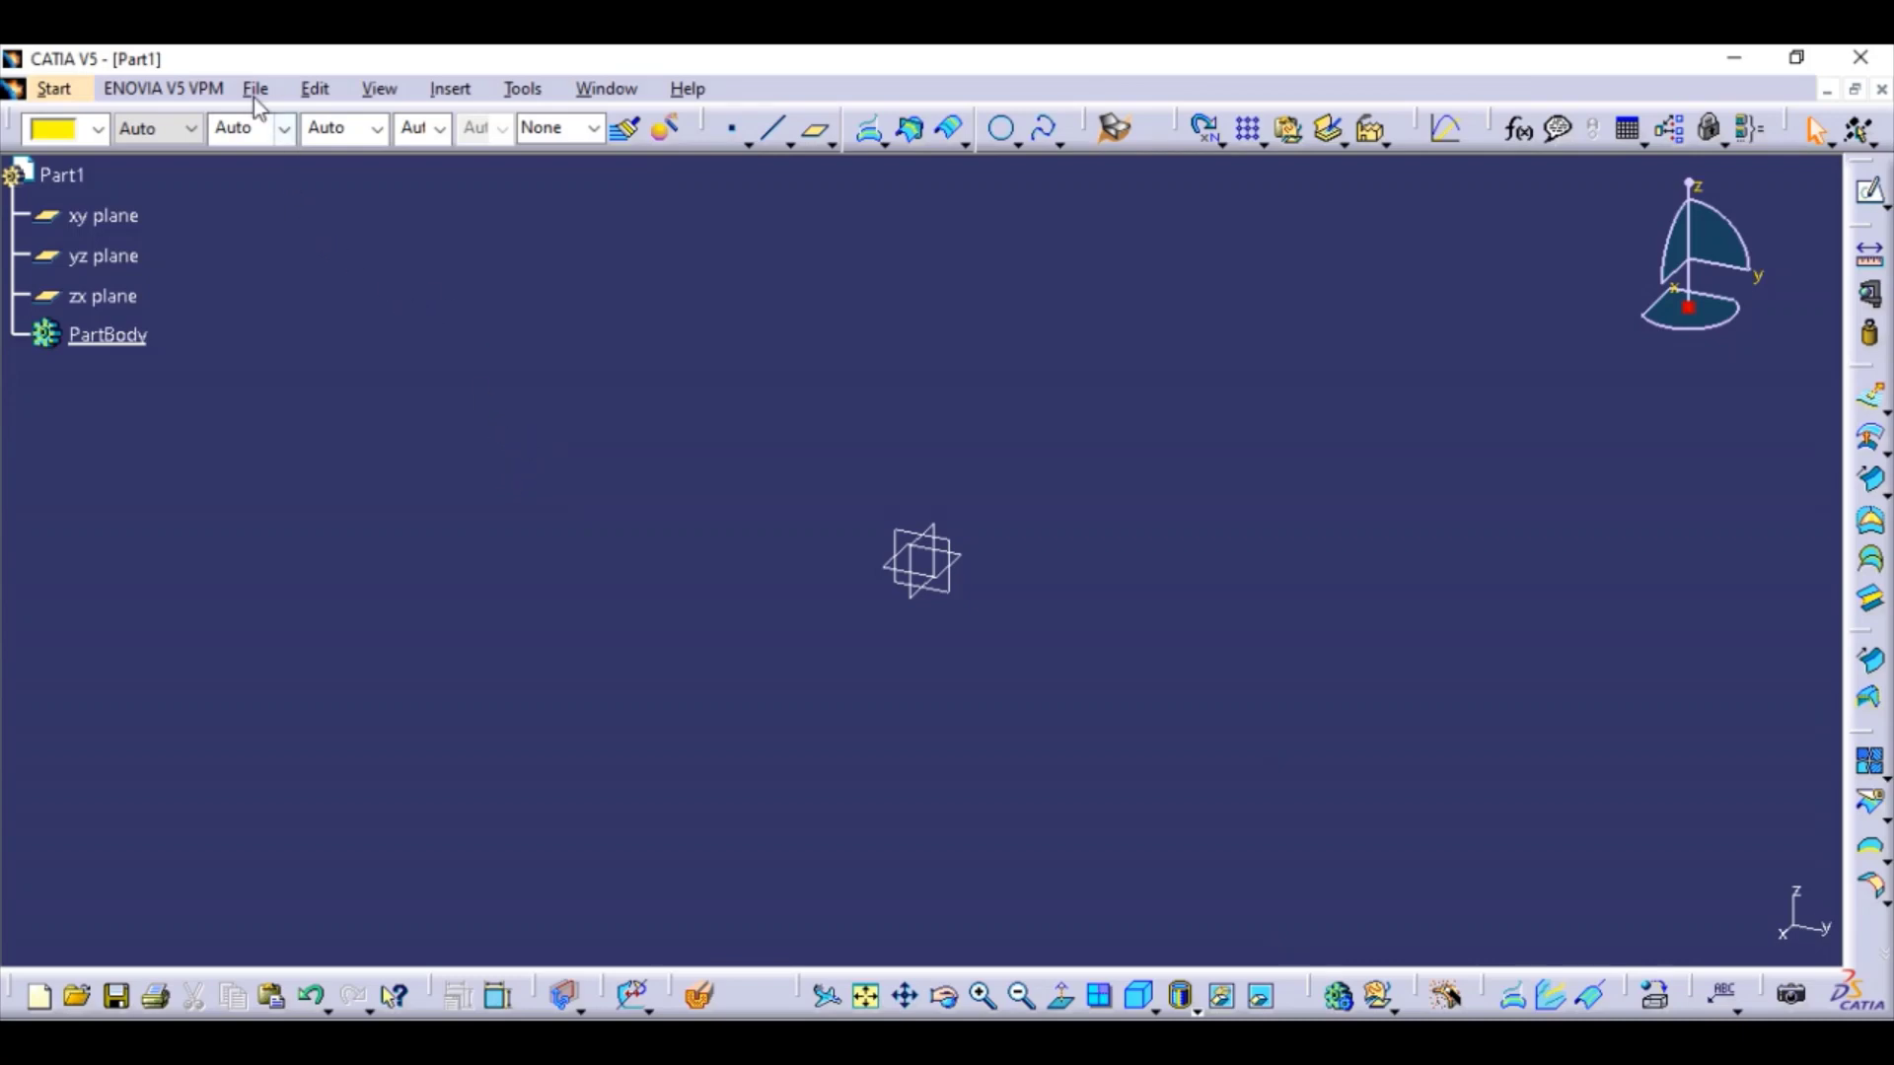
left_click(451, 91)
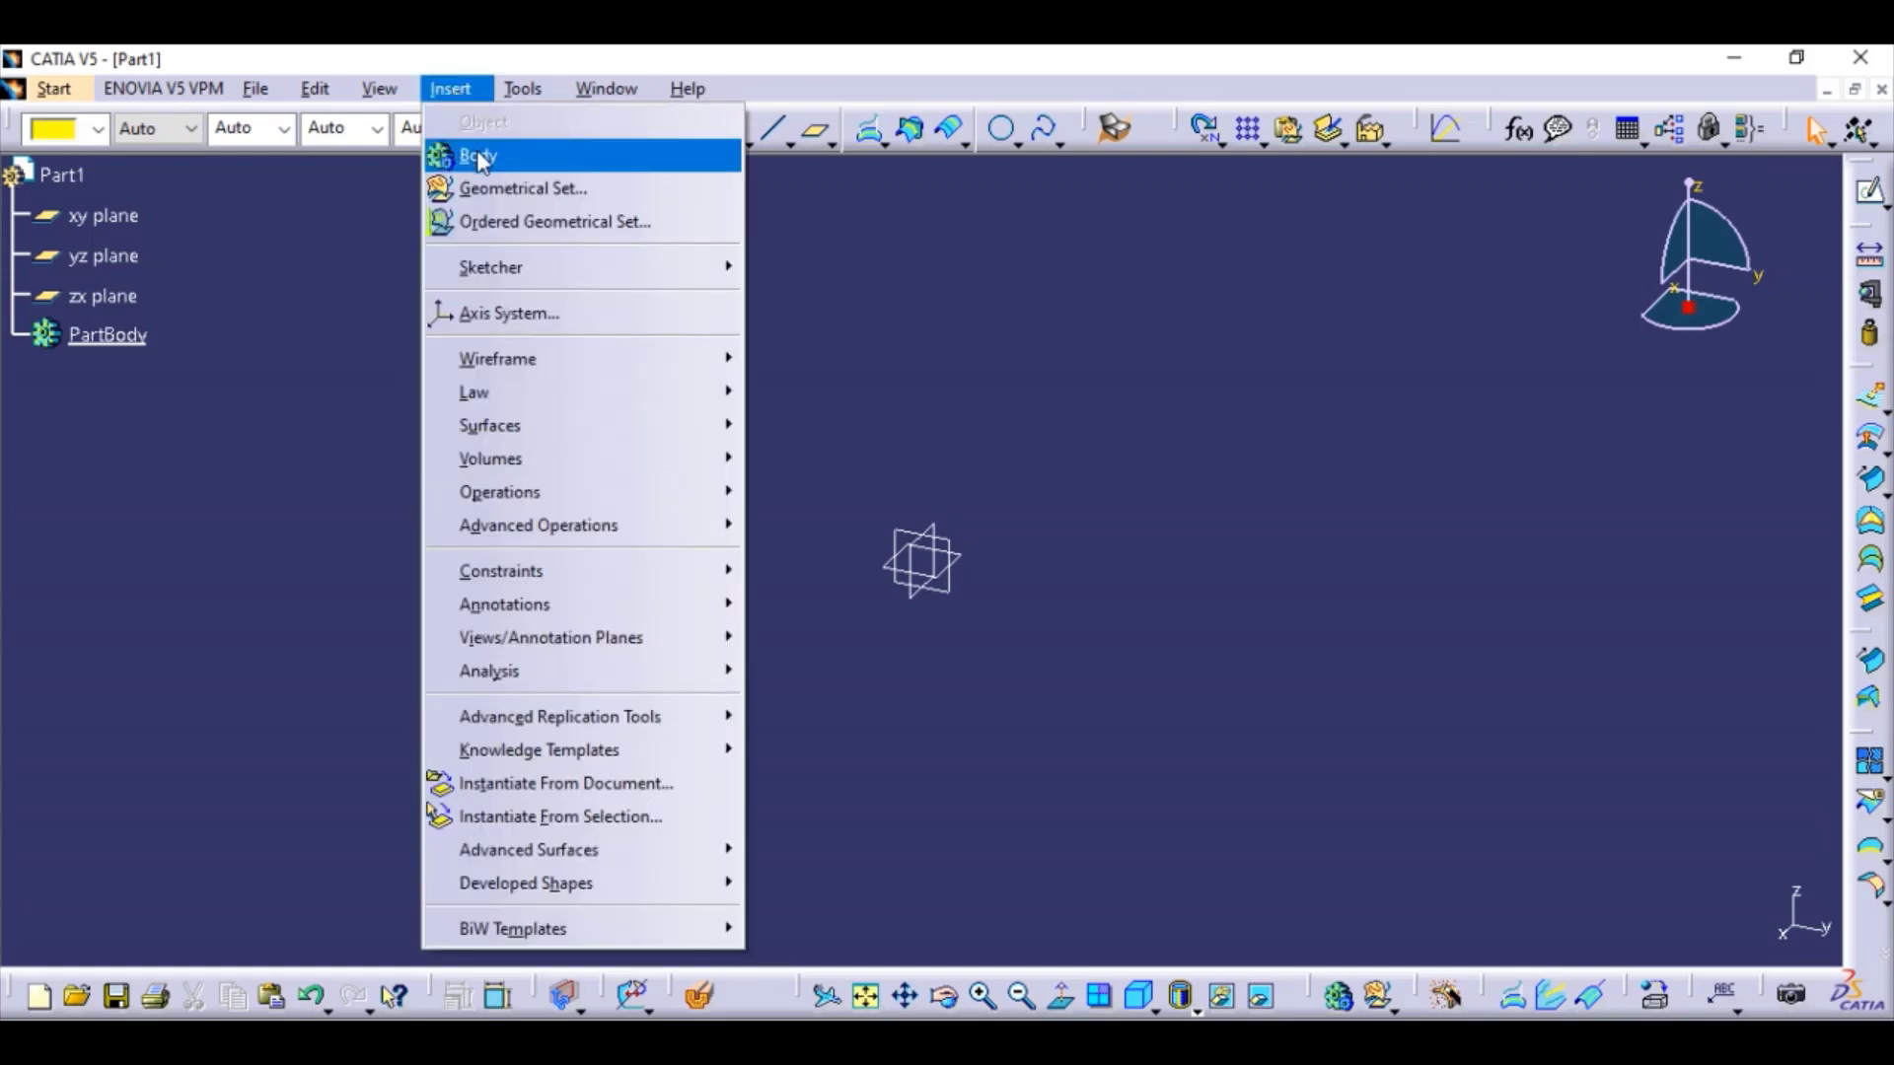
left_click(528, 200)
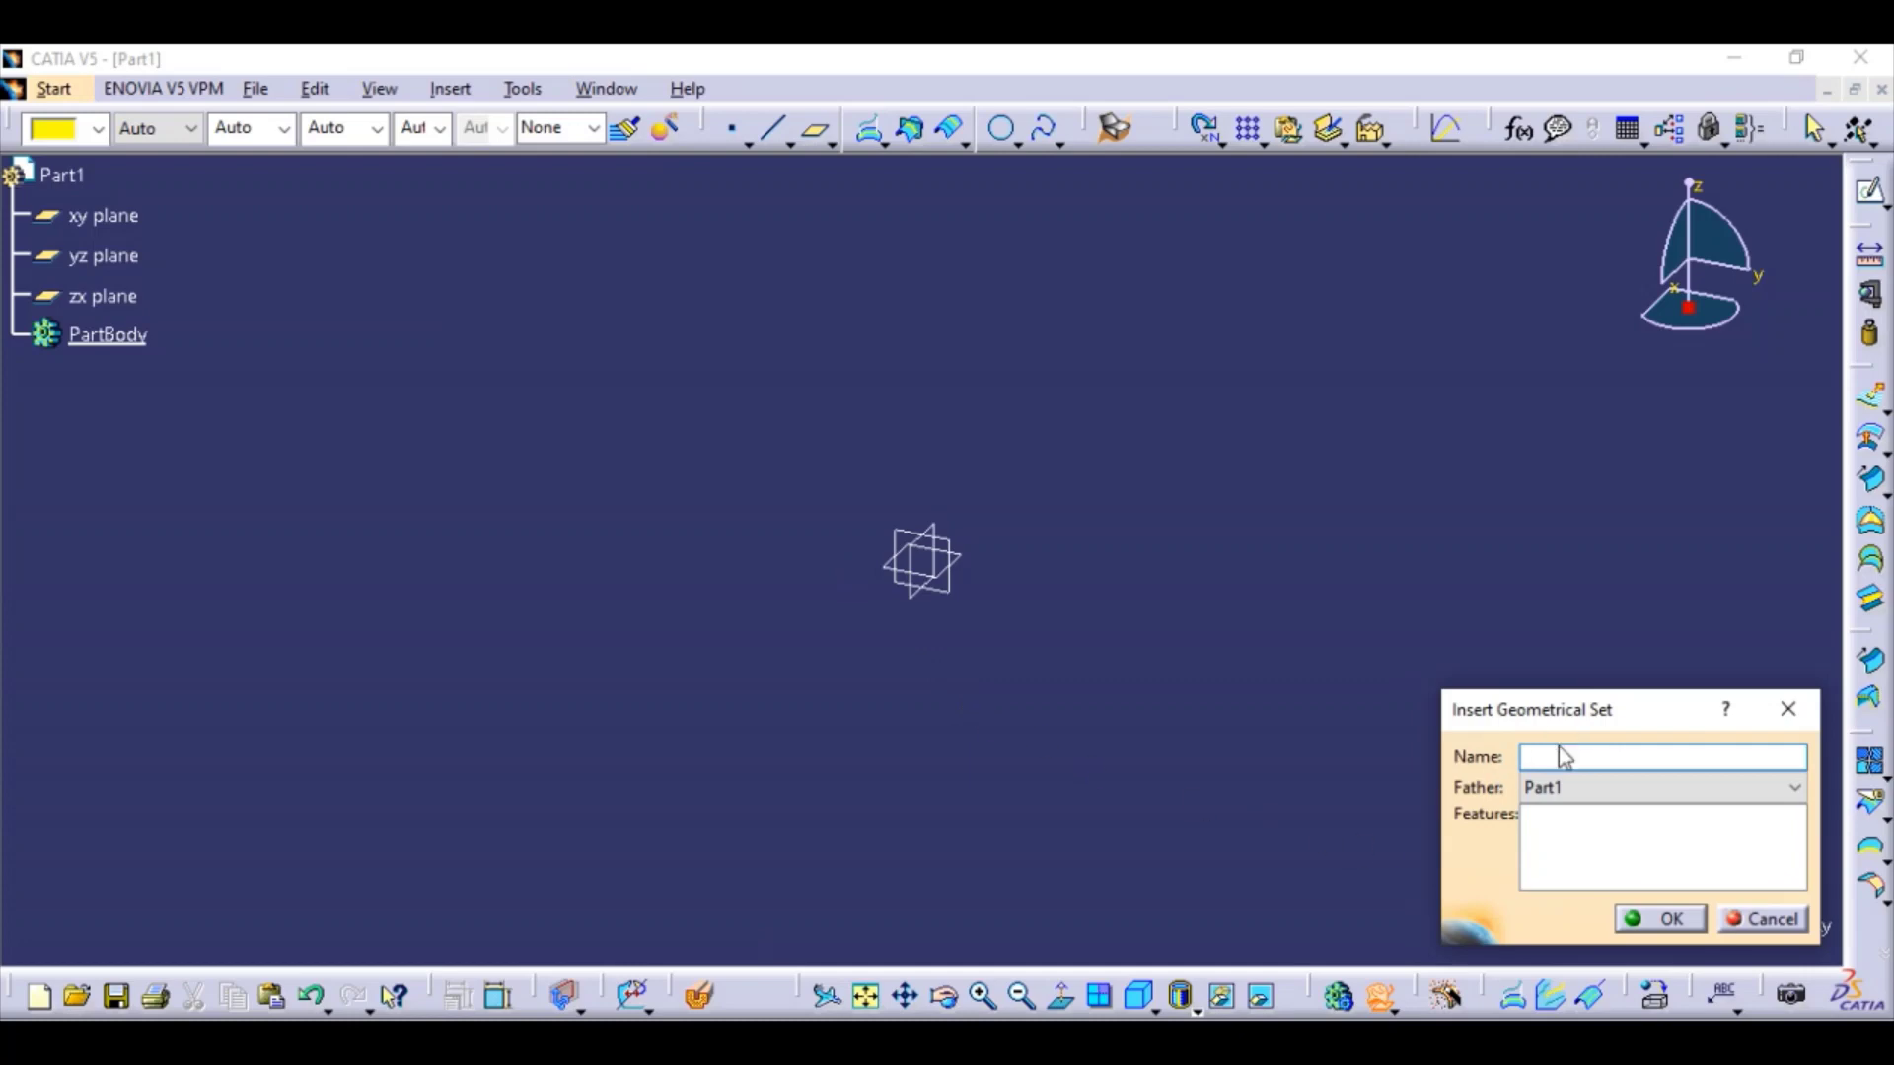
type("A_")
type("Surfa")
type("ce")
key("Return")
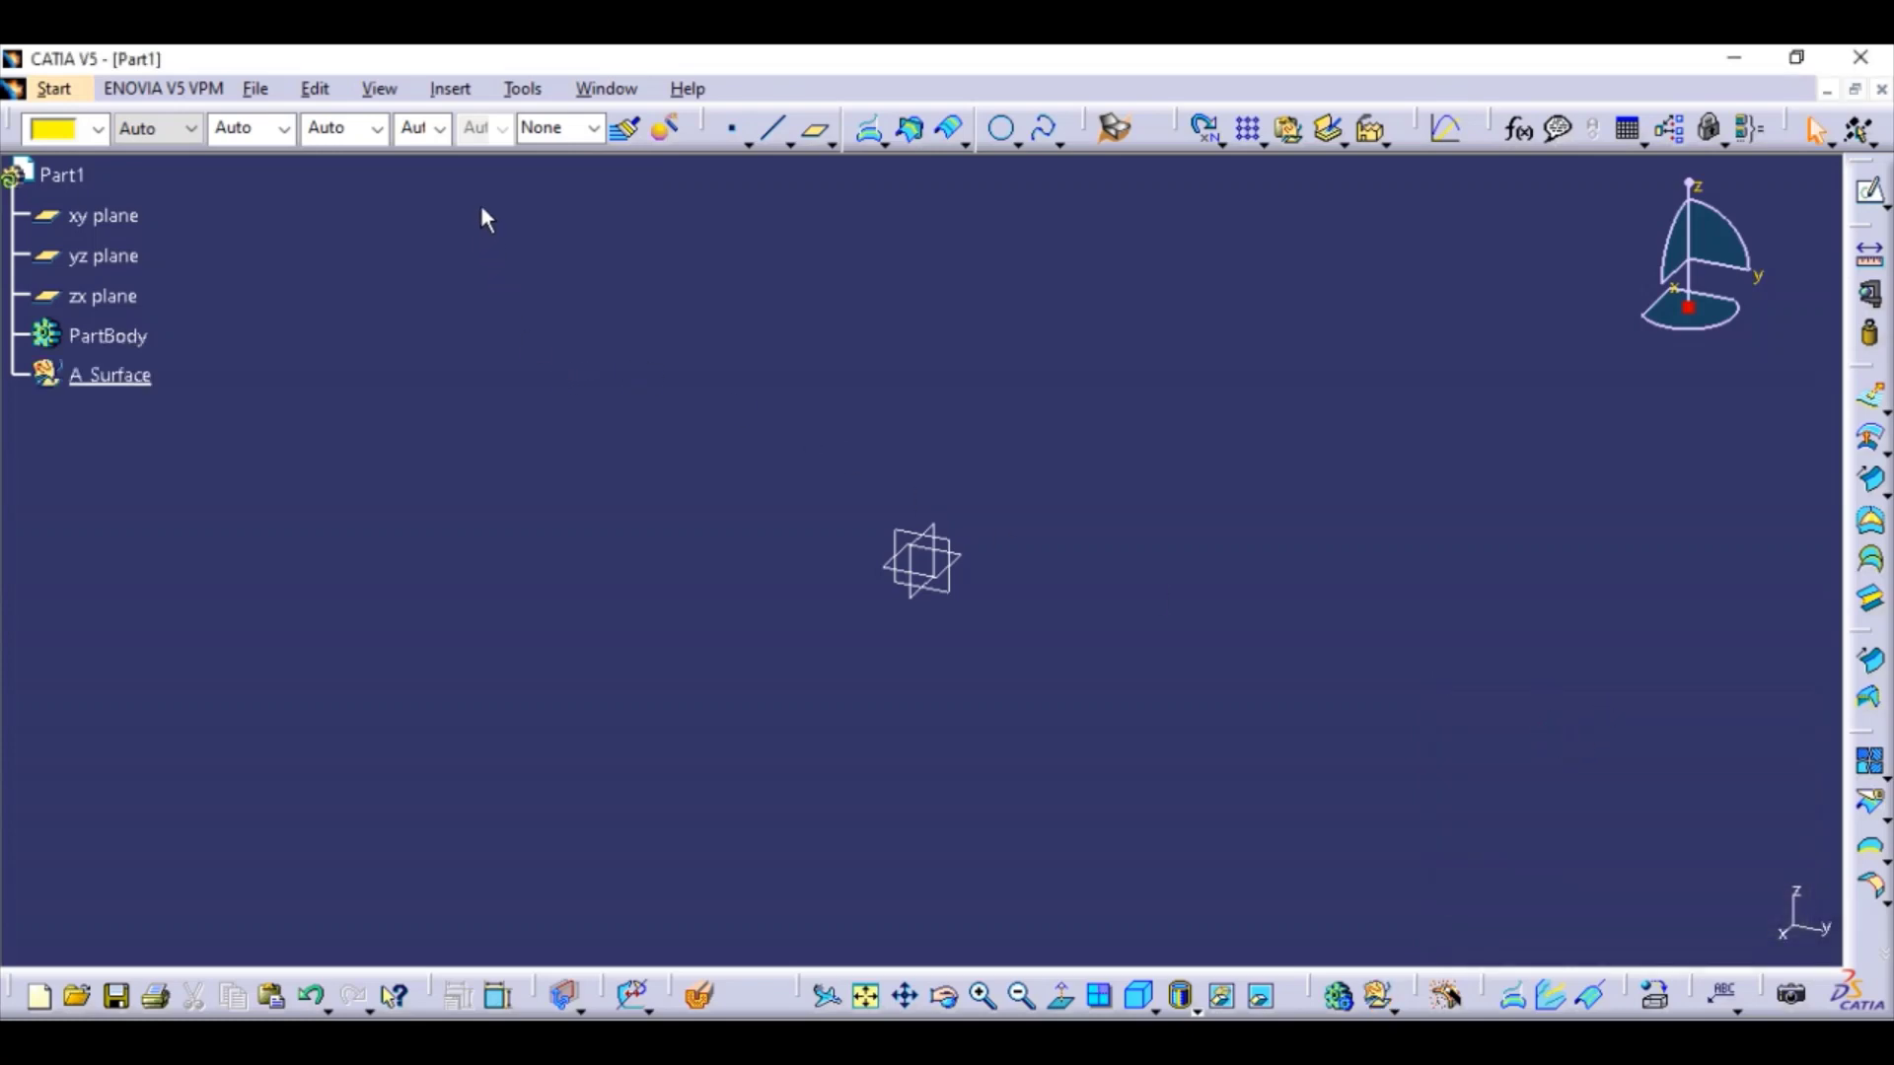
Step: Insert a geometrical set named B_Surface into Part1 alongside A_Surface
left_click(450, 93)
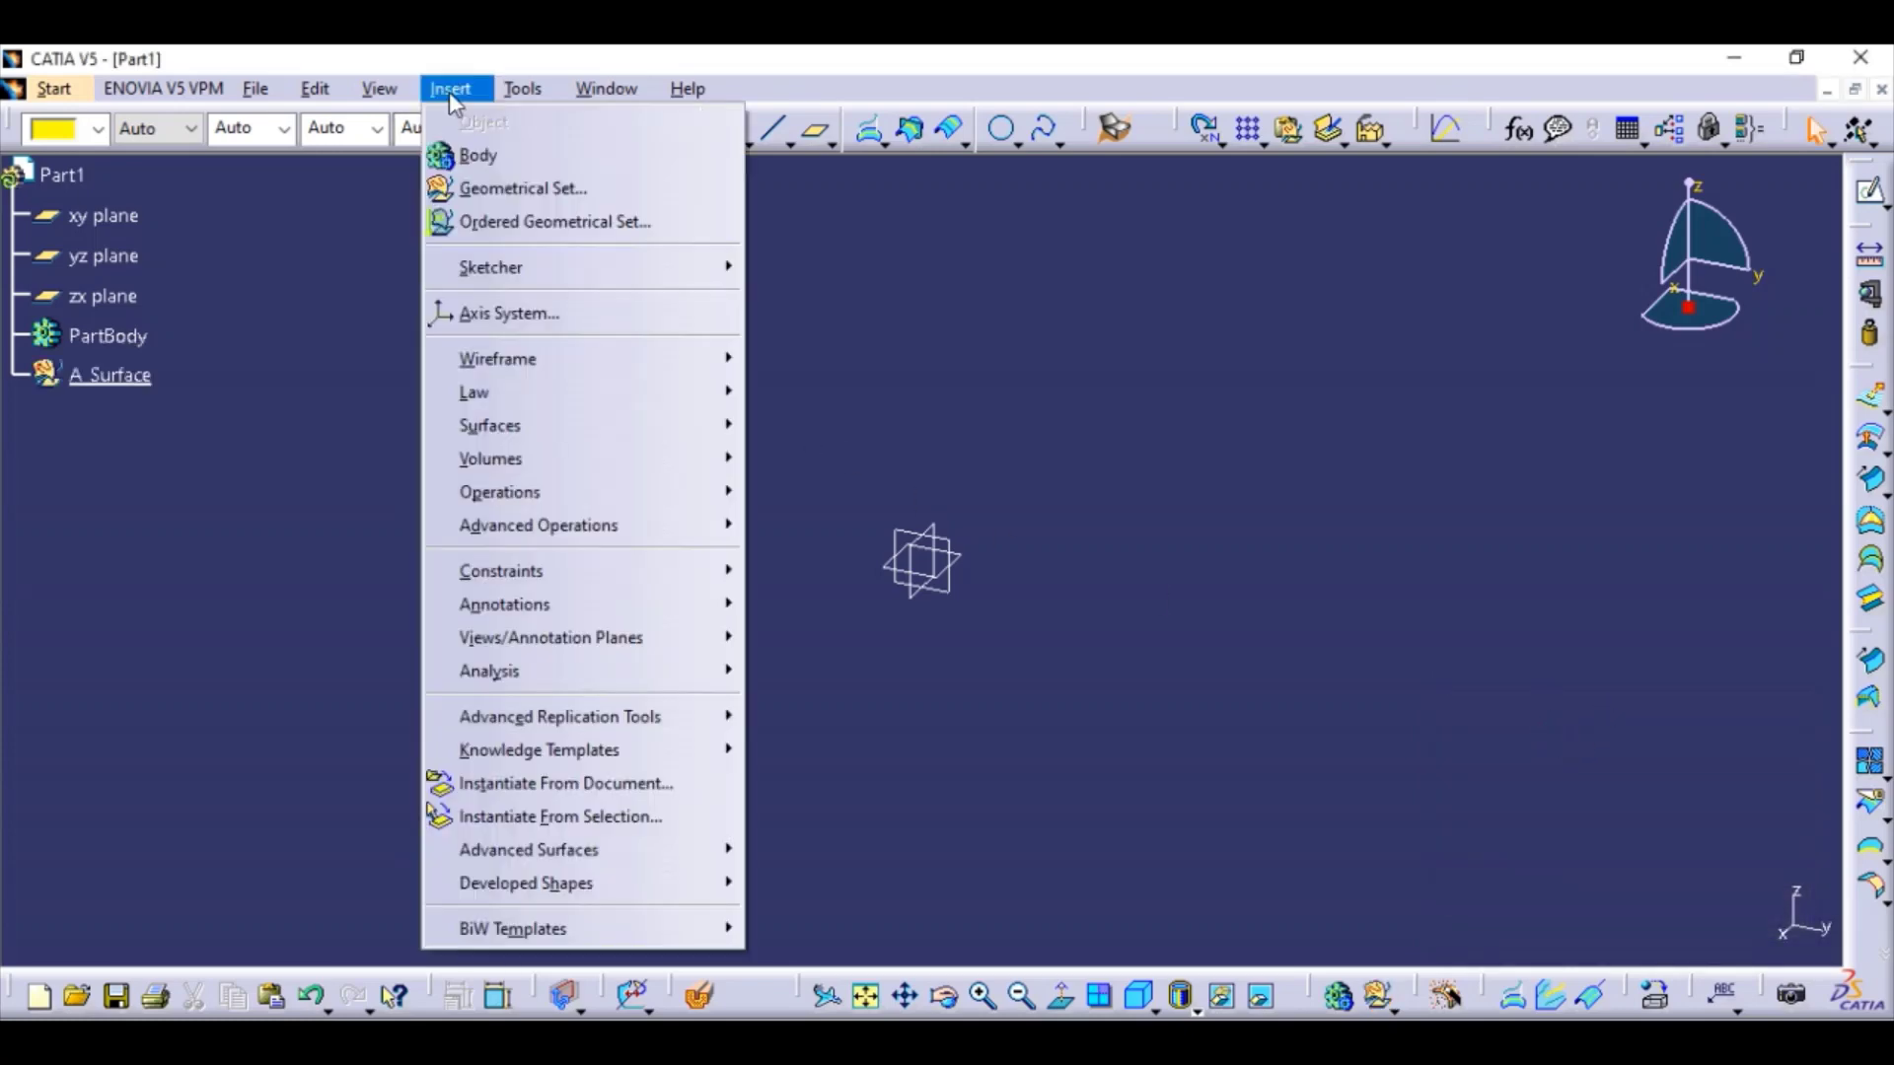
left_click(501, 191)
type("B")
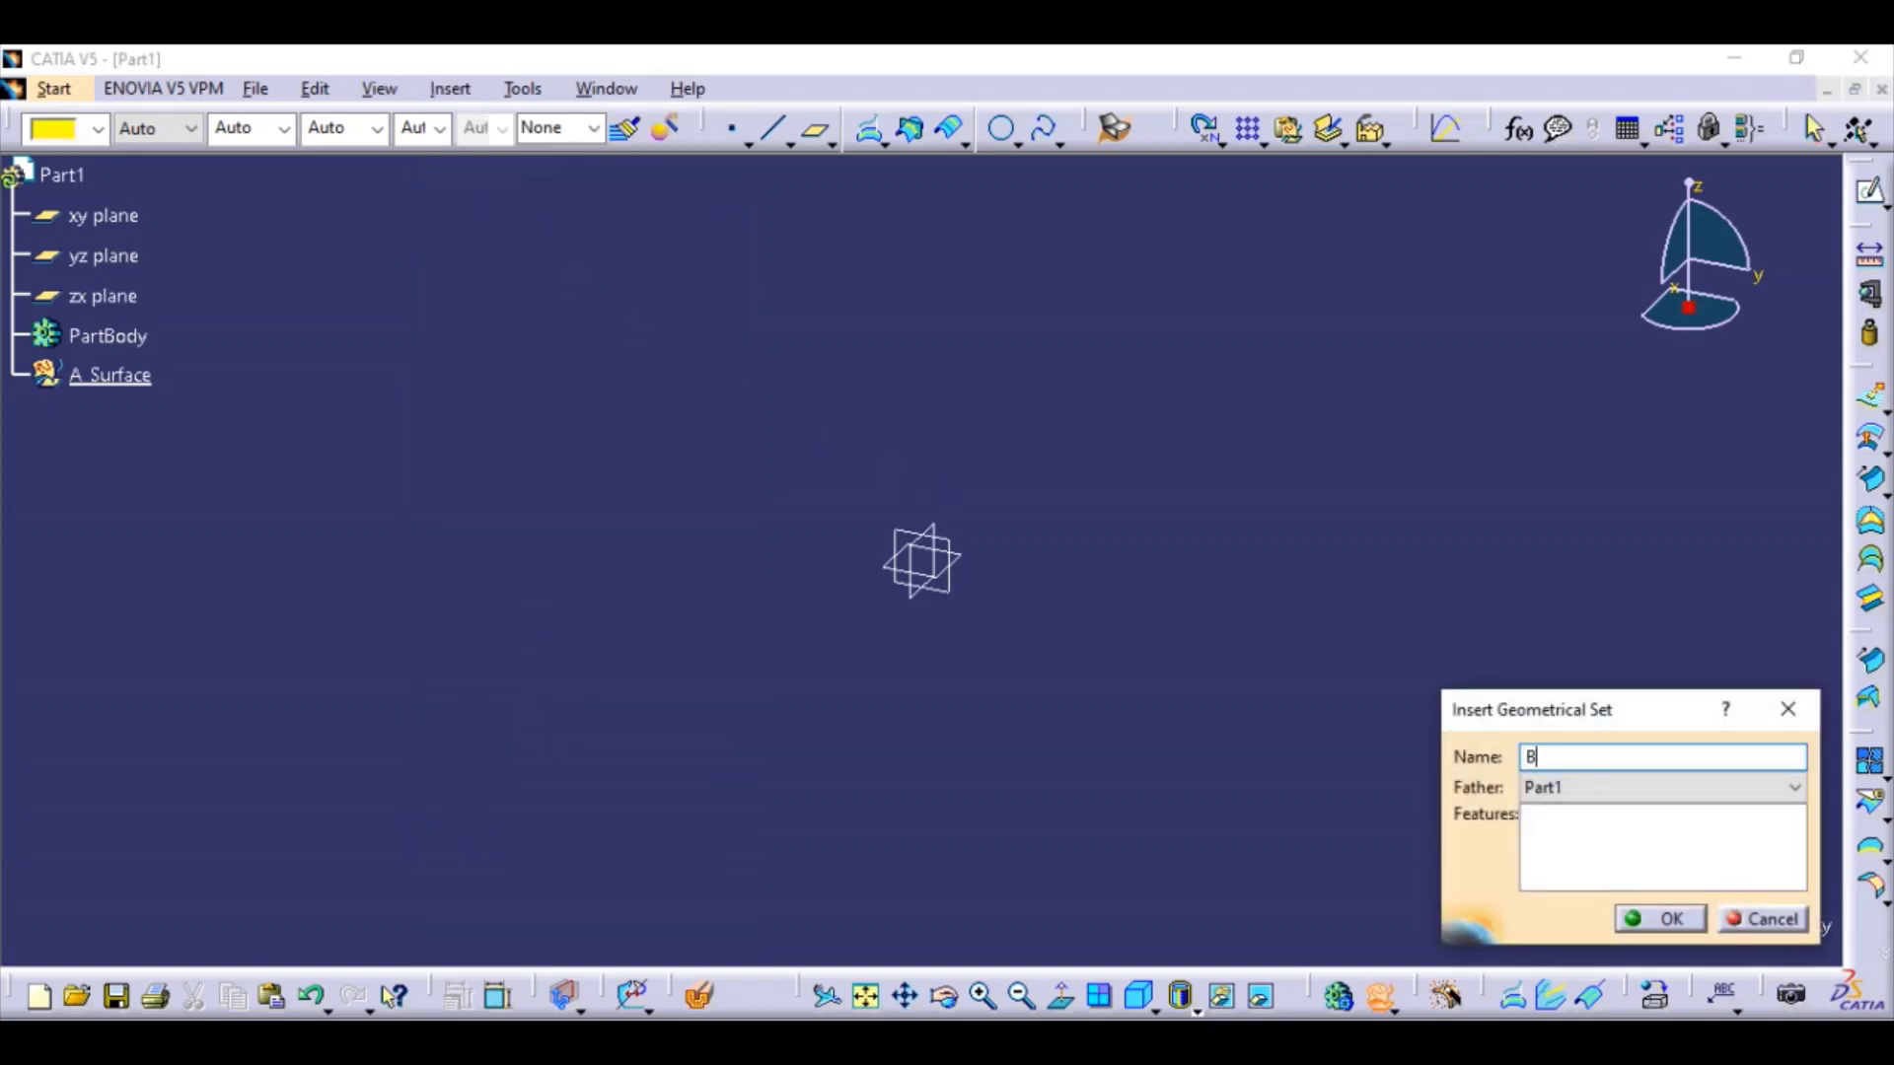
type("_S")
type("ur")
type("face")
left_click(1659, 917)
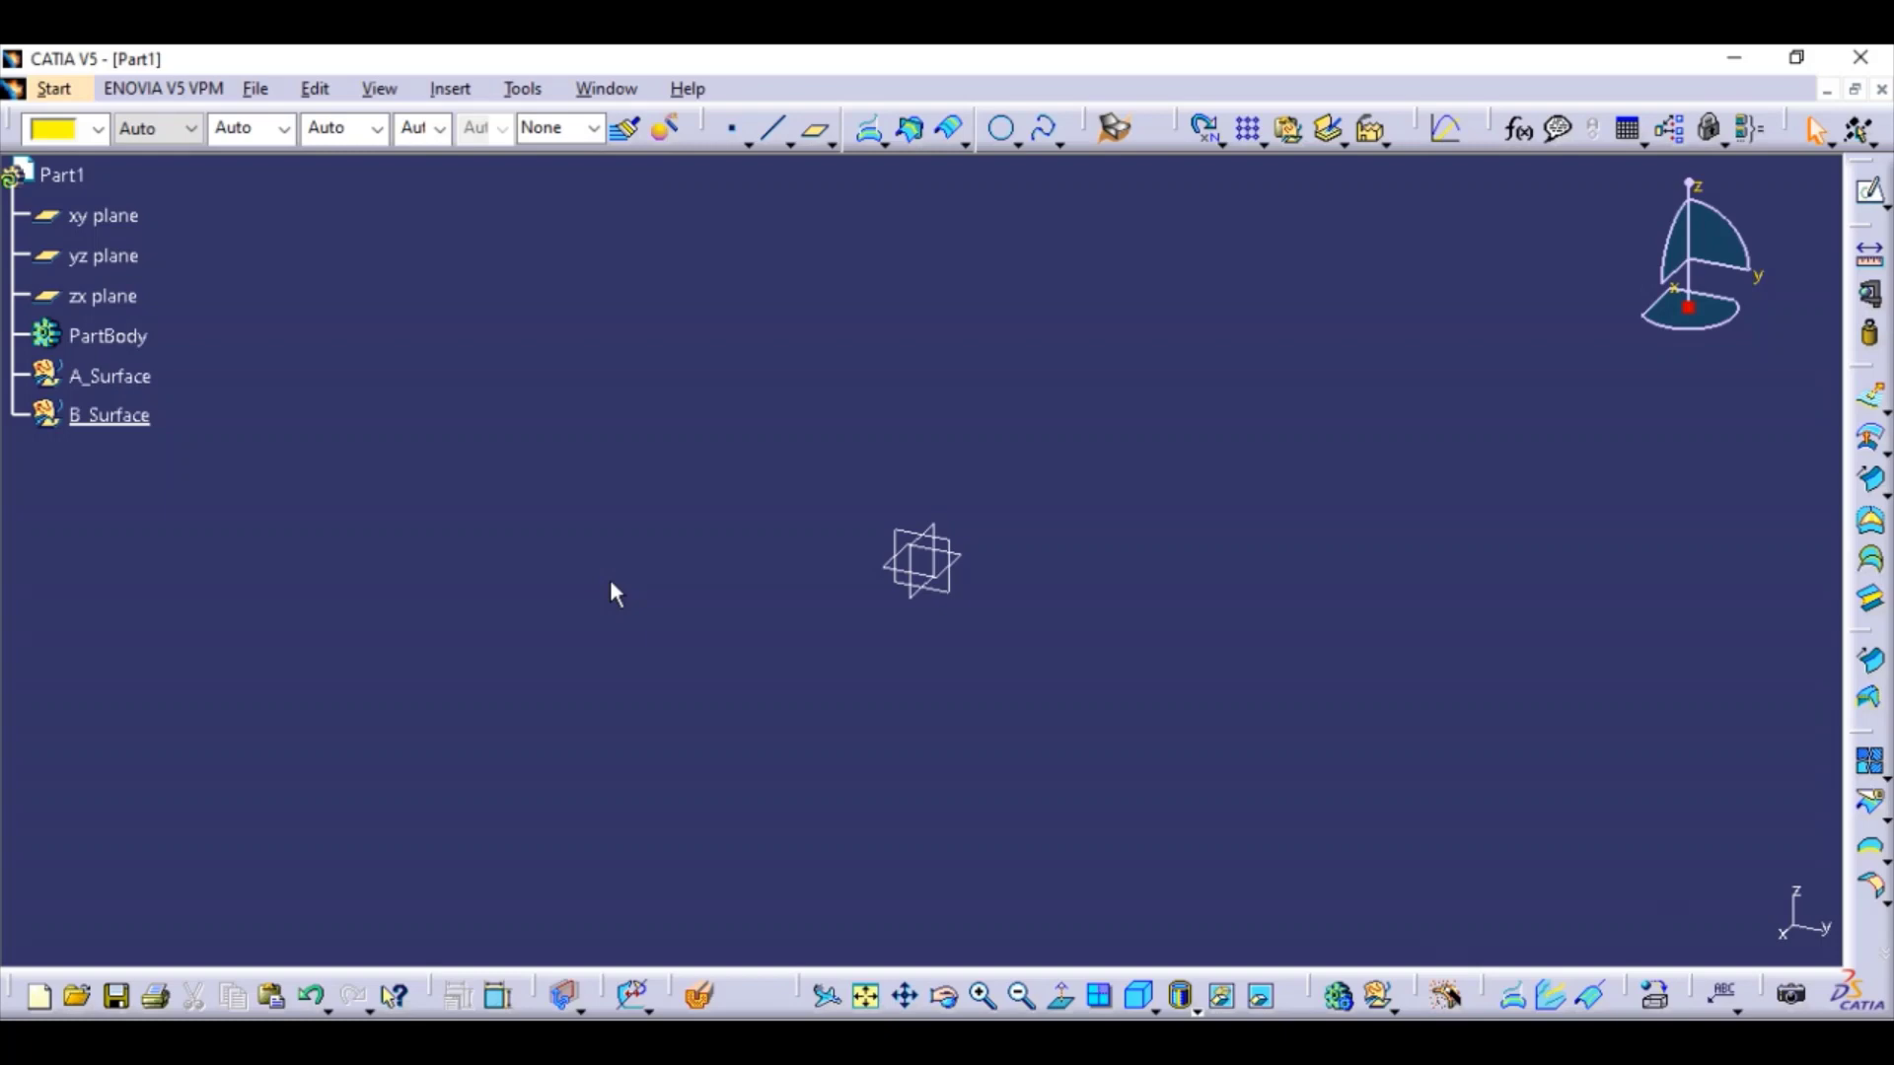
Step: Insert a geometrical set named C_Surface into Part1 via the Insert menu
key("alt+i")
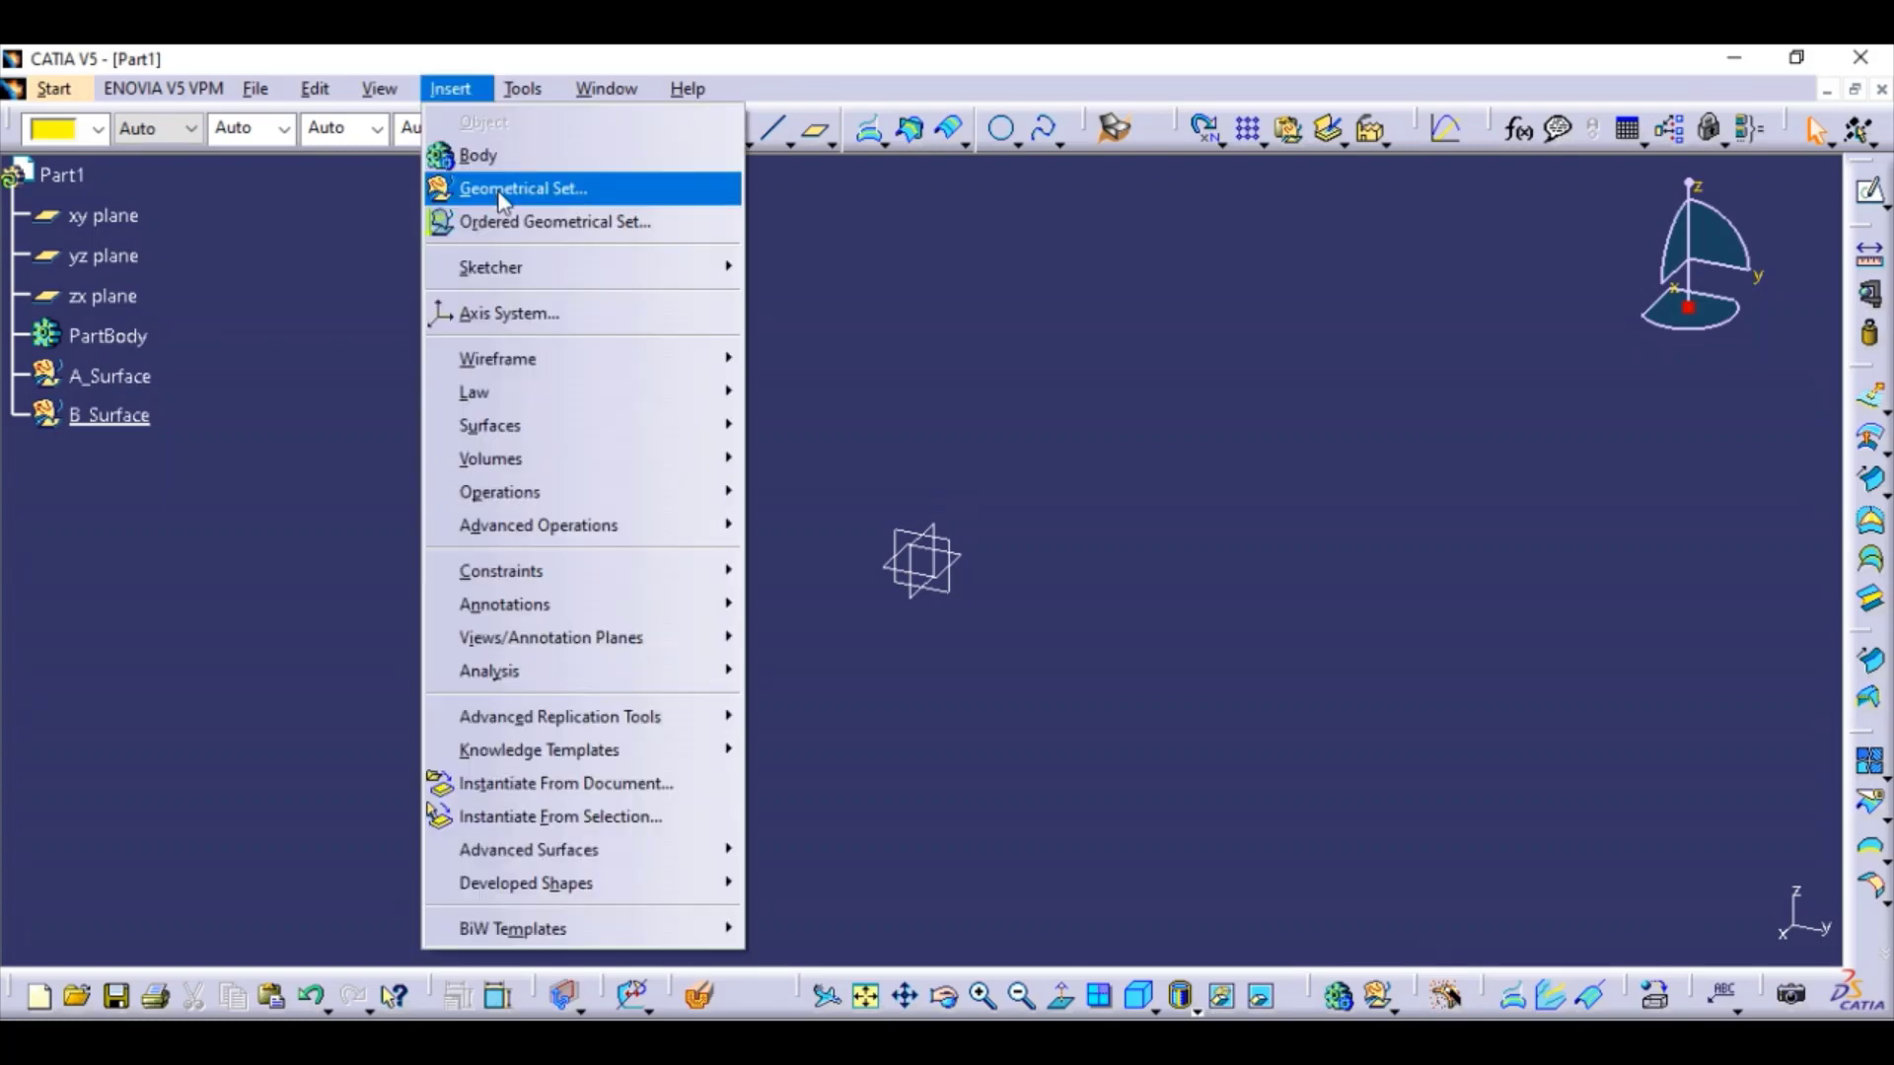
left_click(501, 203)
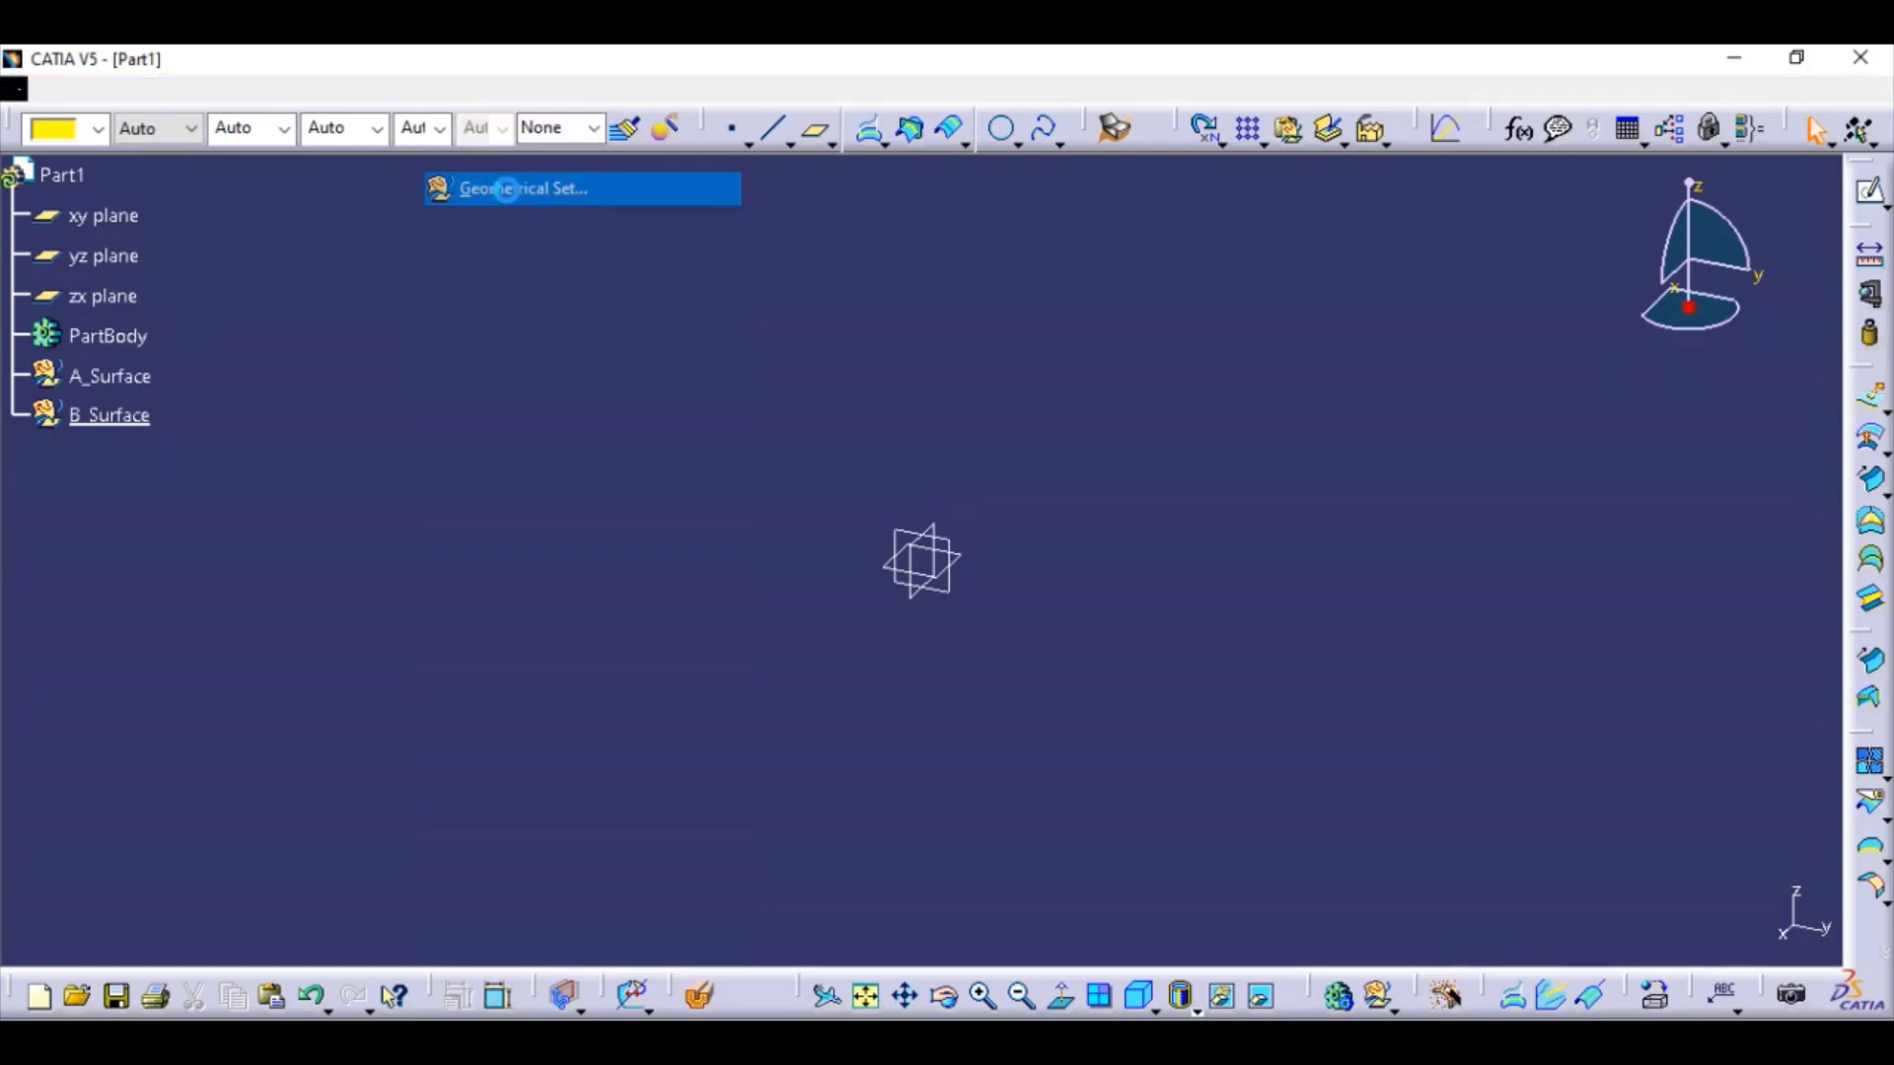
type("C_")
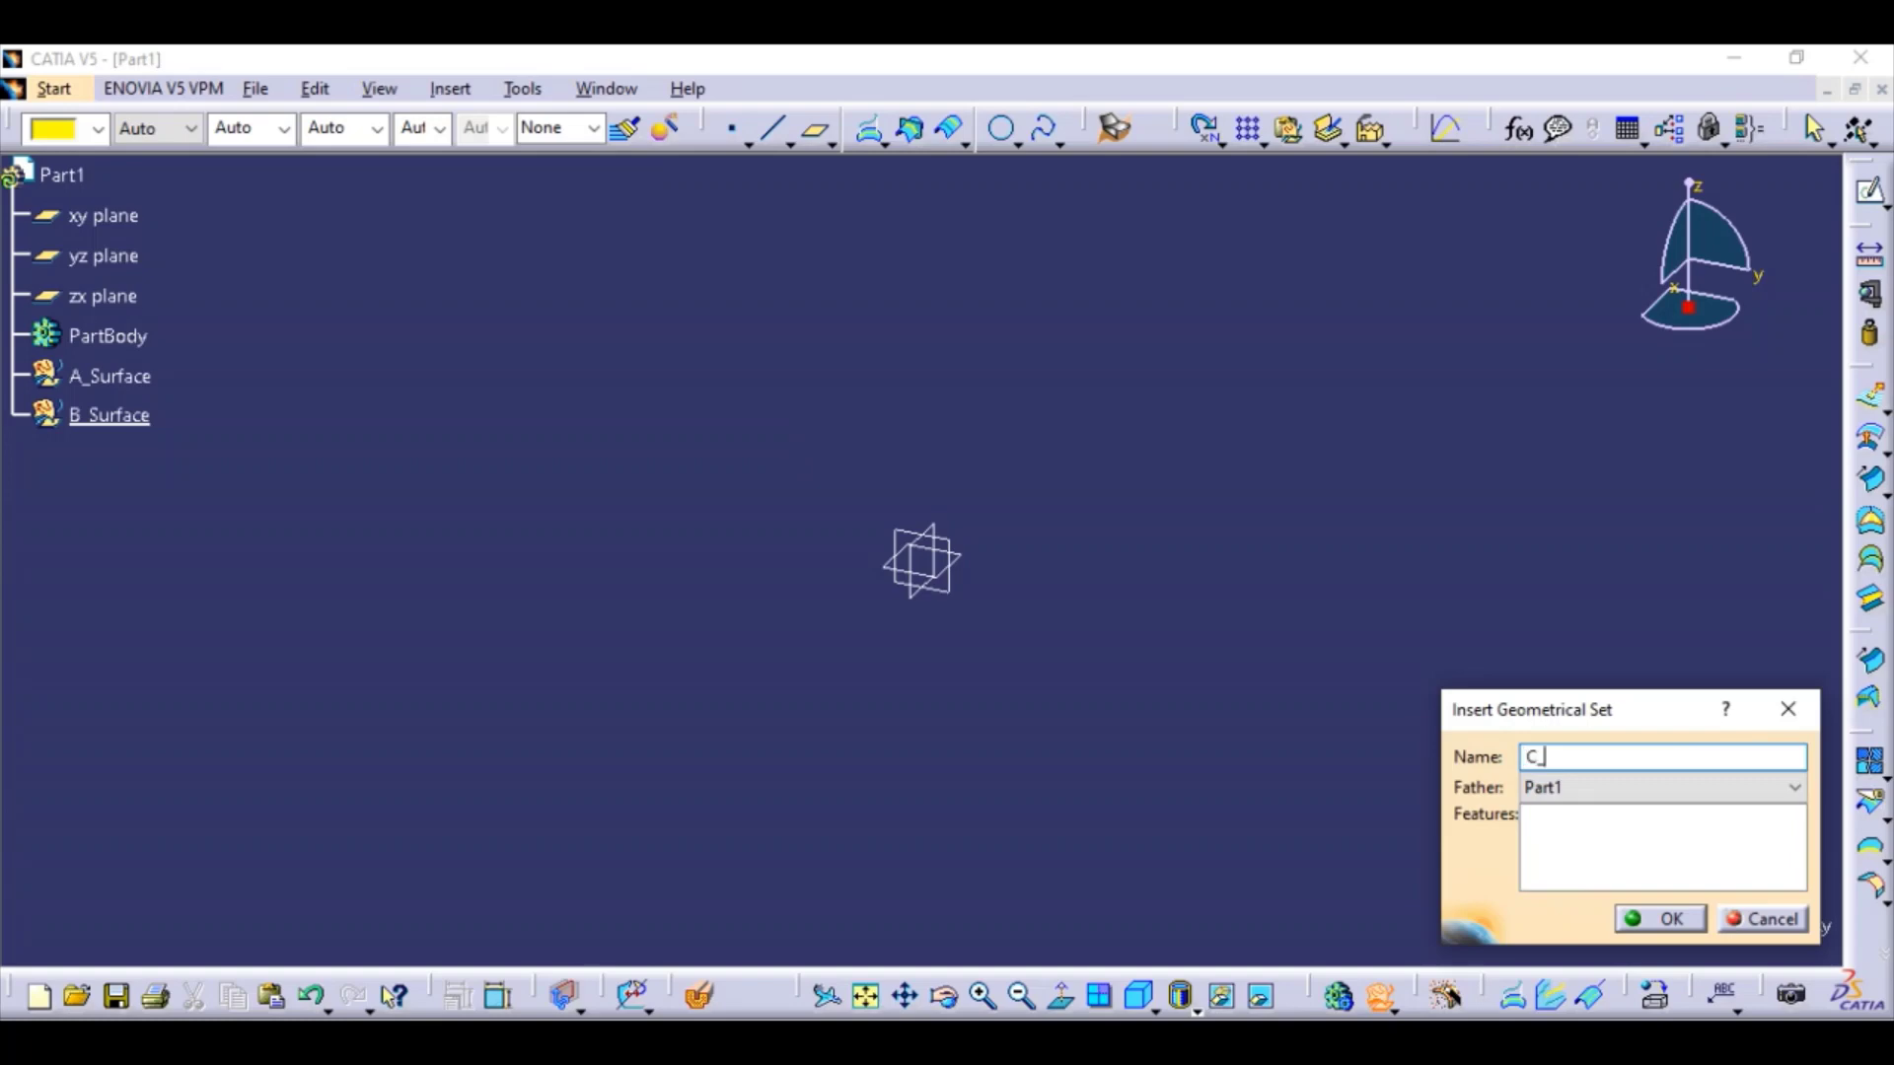
type("Surfac")
type("e")
left_click(1660, 915)
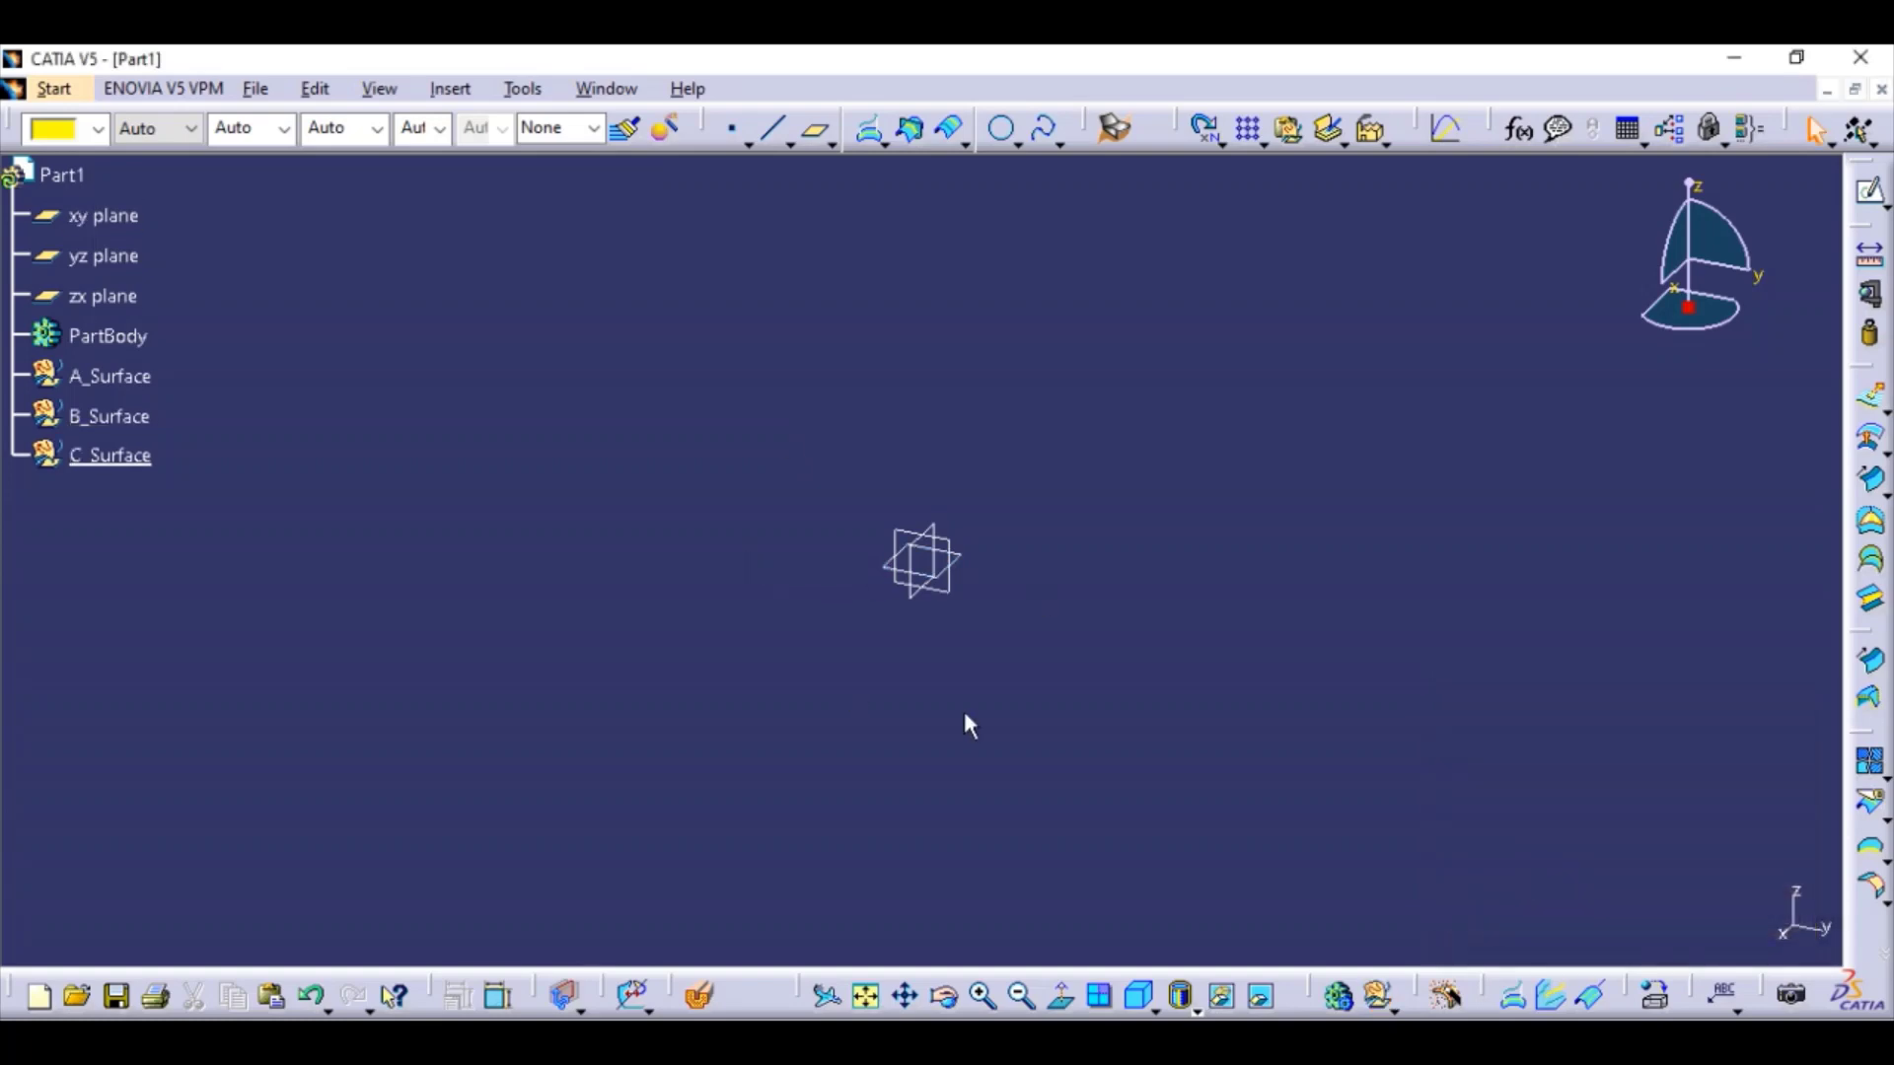
Step: Insert a fourth geometrical set named Close_surface, correcting a stray letter in the name
left_click(450, 89)
left_click(518, 188)
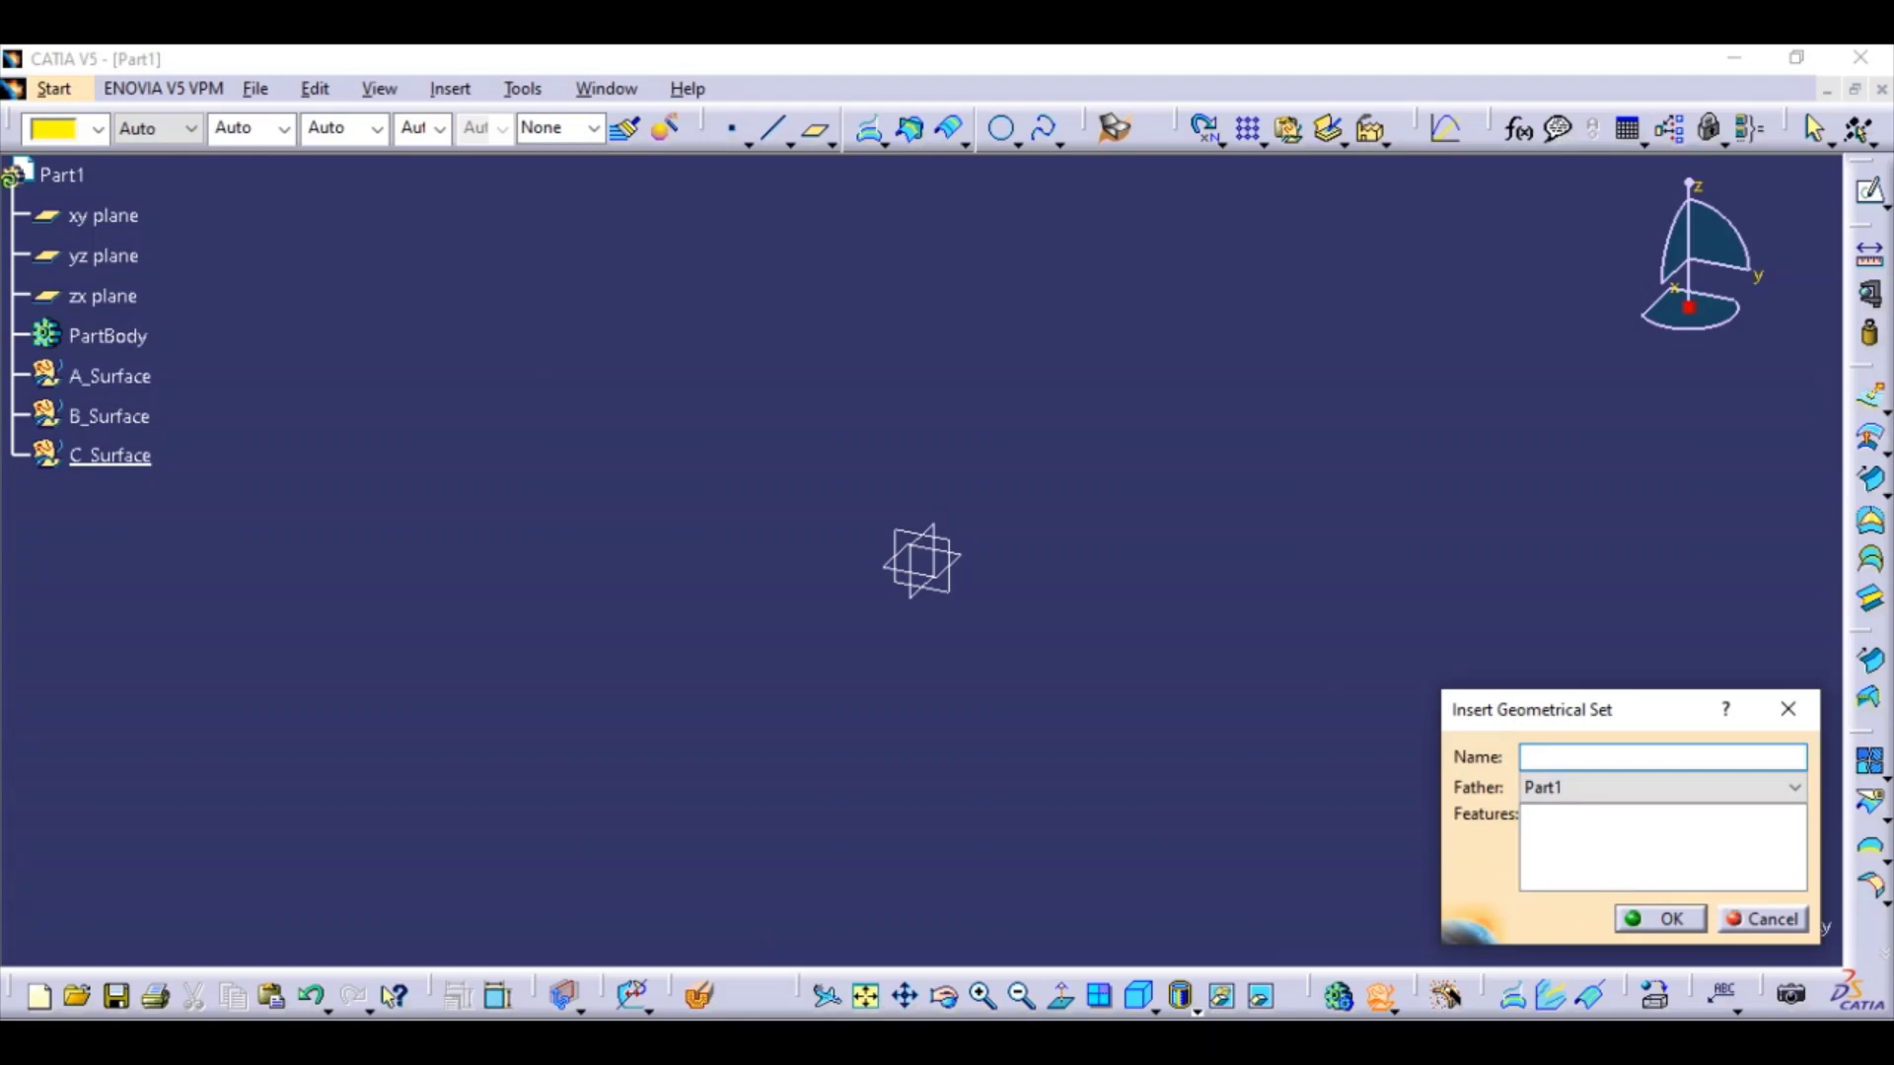
type("Close")
type("_sa")
key("BackSpace")
type("urface")
left_click(1668, 921)
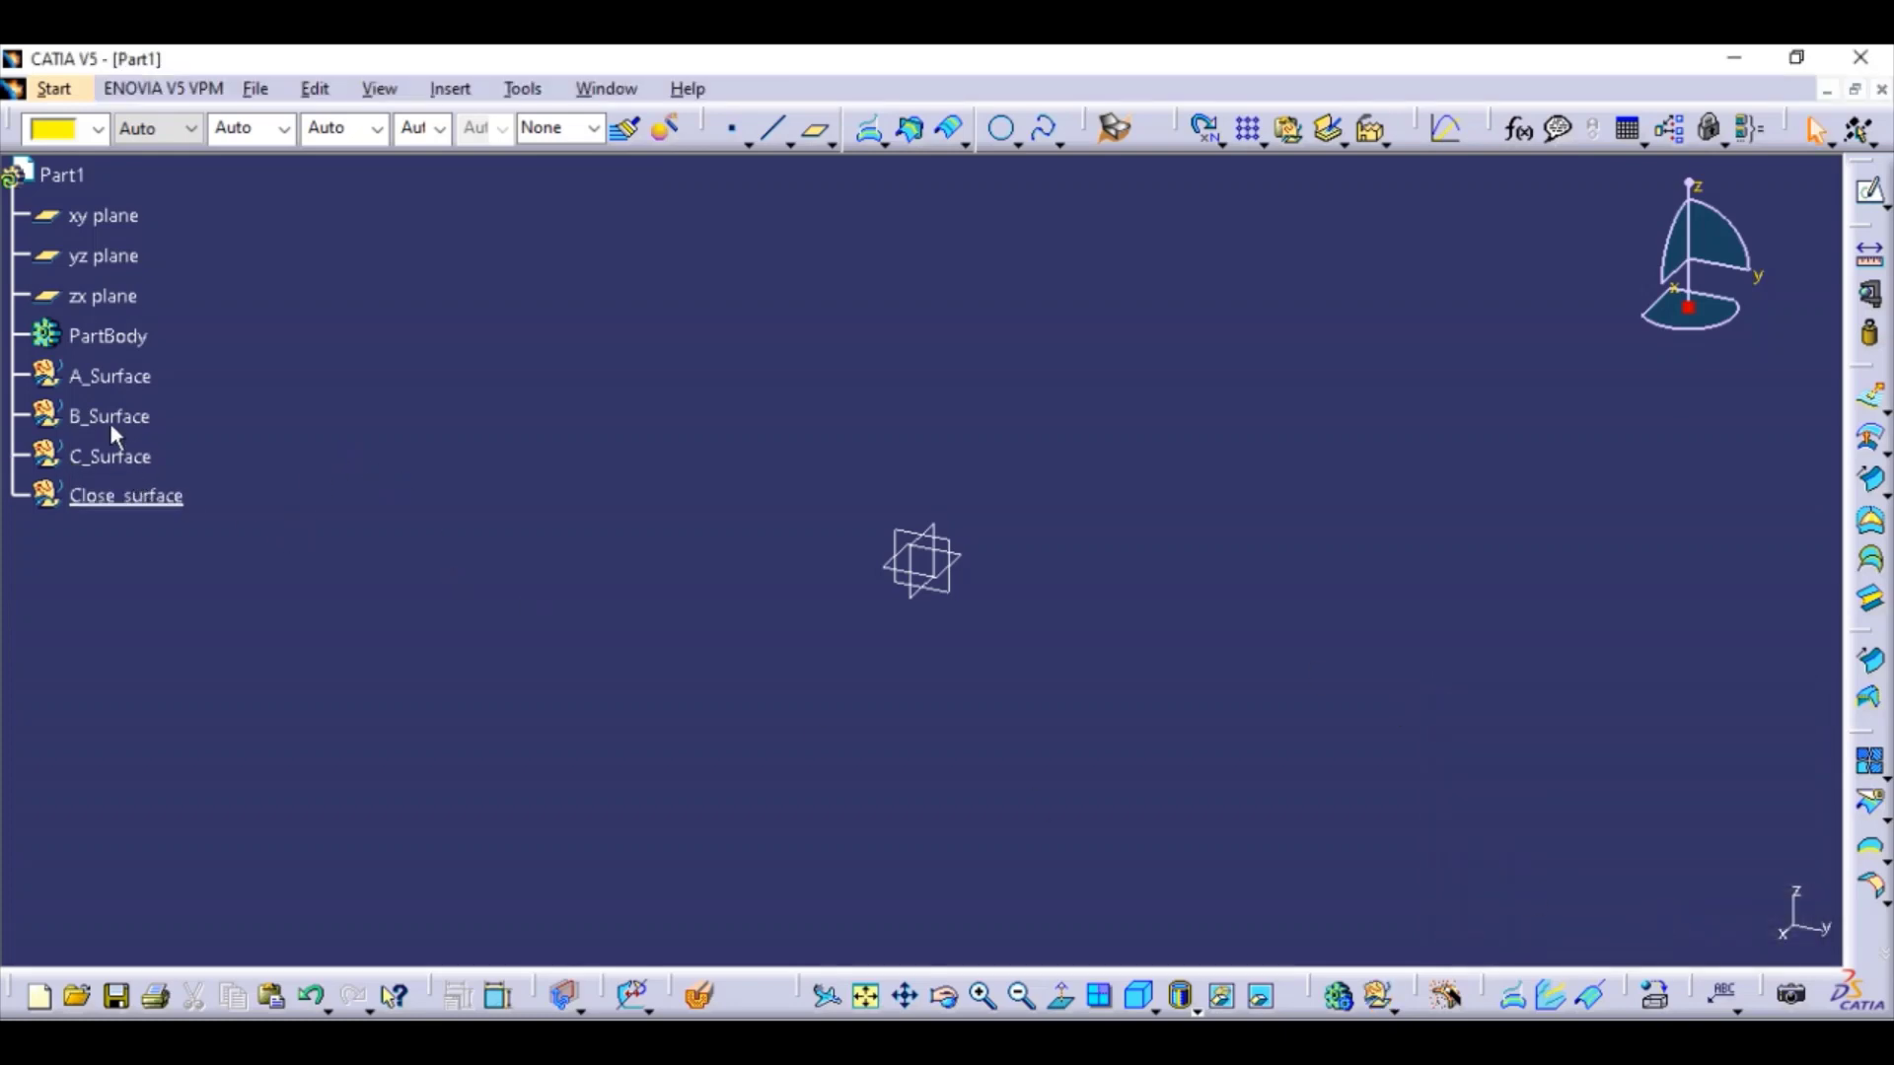
left_click(115, 497)
left_click(110, 463)
left_click(97, 418)
left_click(112, 379)
scroll(158, 425, "down", 1)
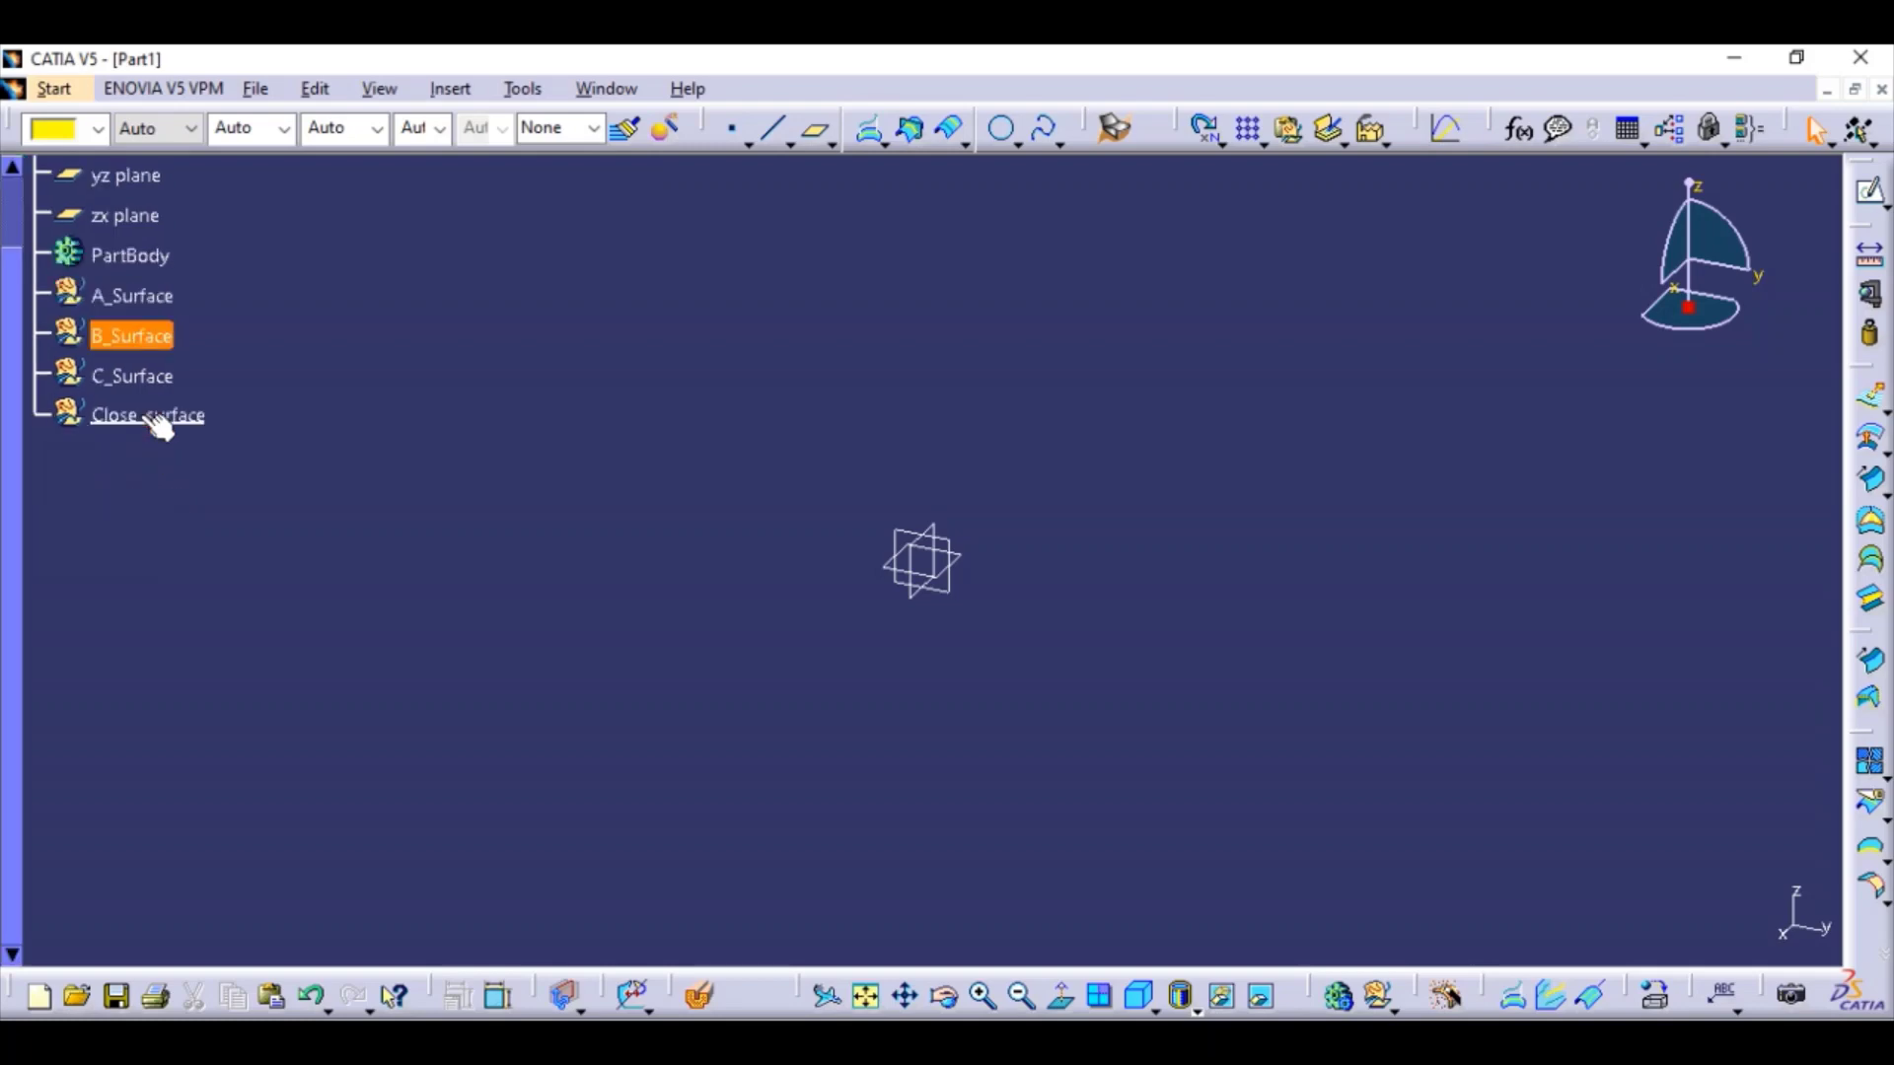
scroll(158, 425, "down", 1)
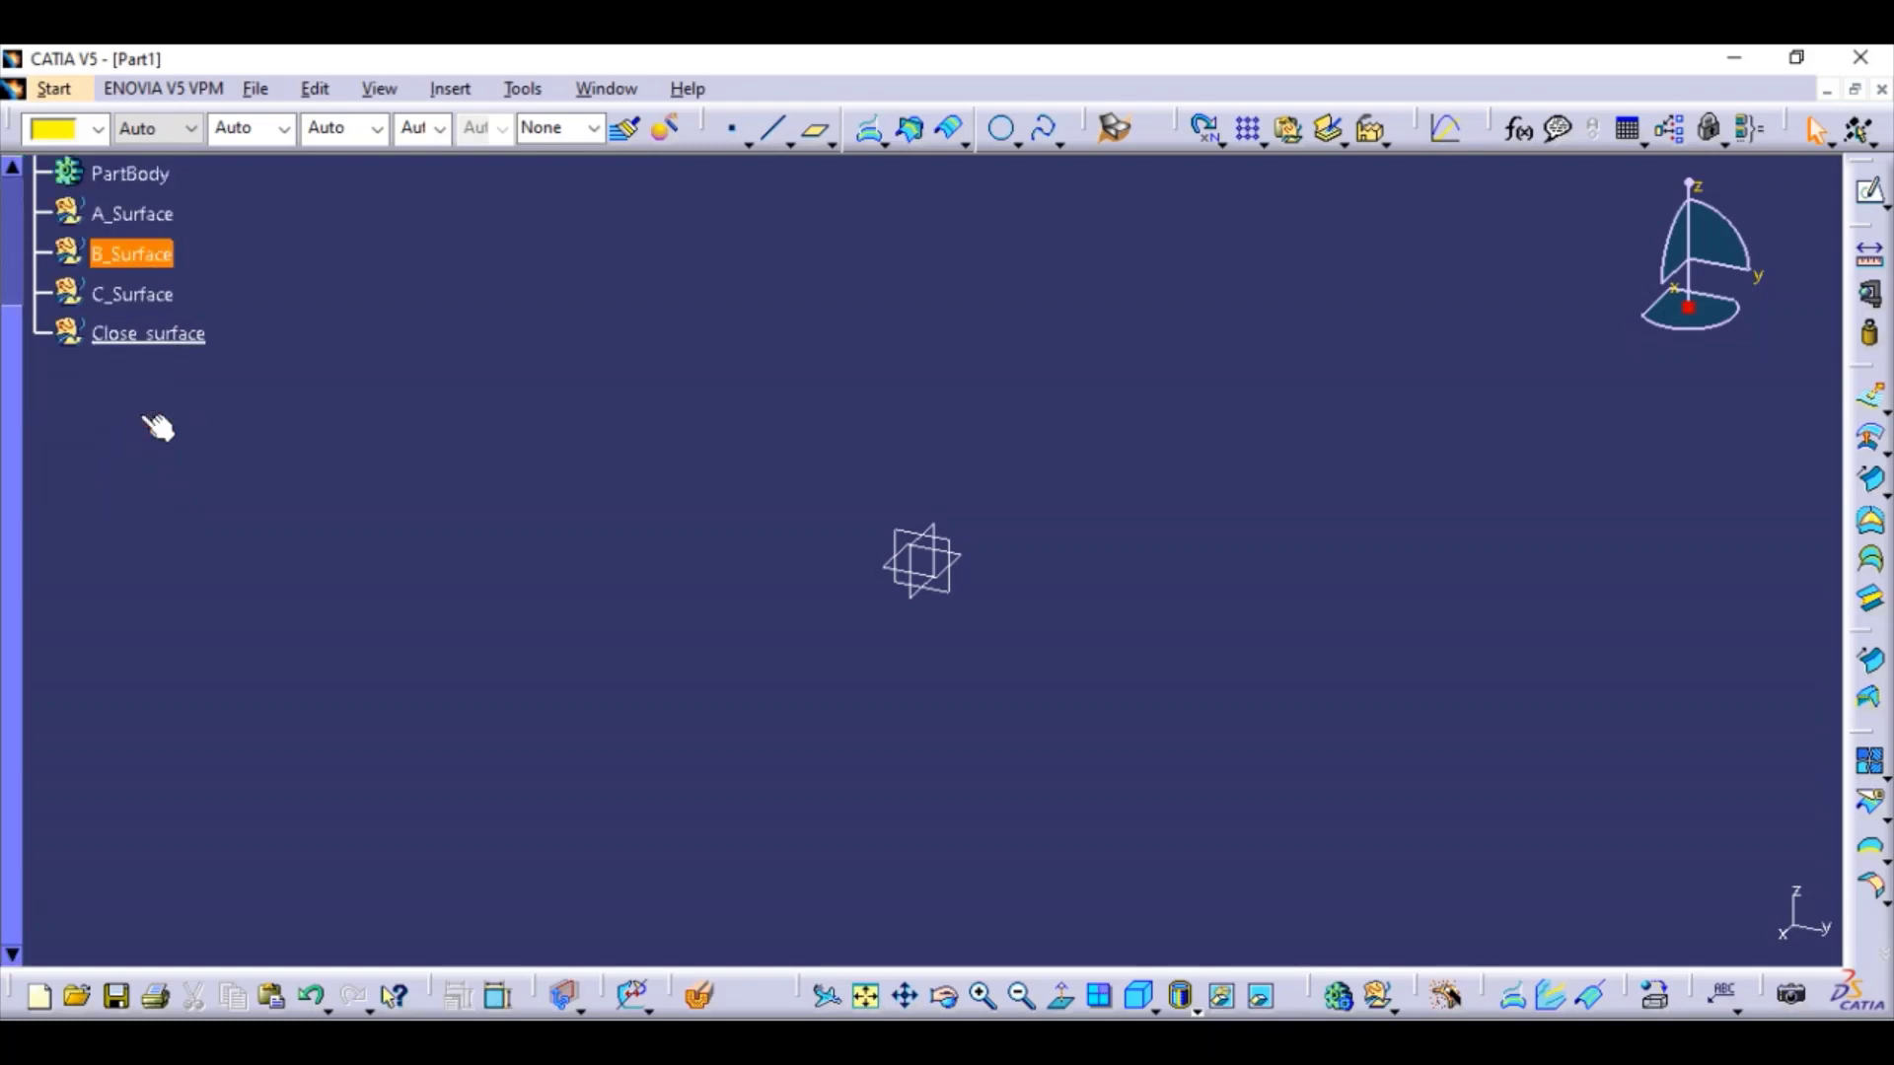
Step: Use Change Geometrical Set to move B_Surface under A_Surface as its parent
right_click(154, 260)
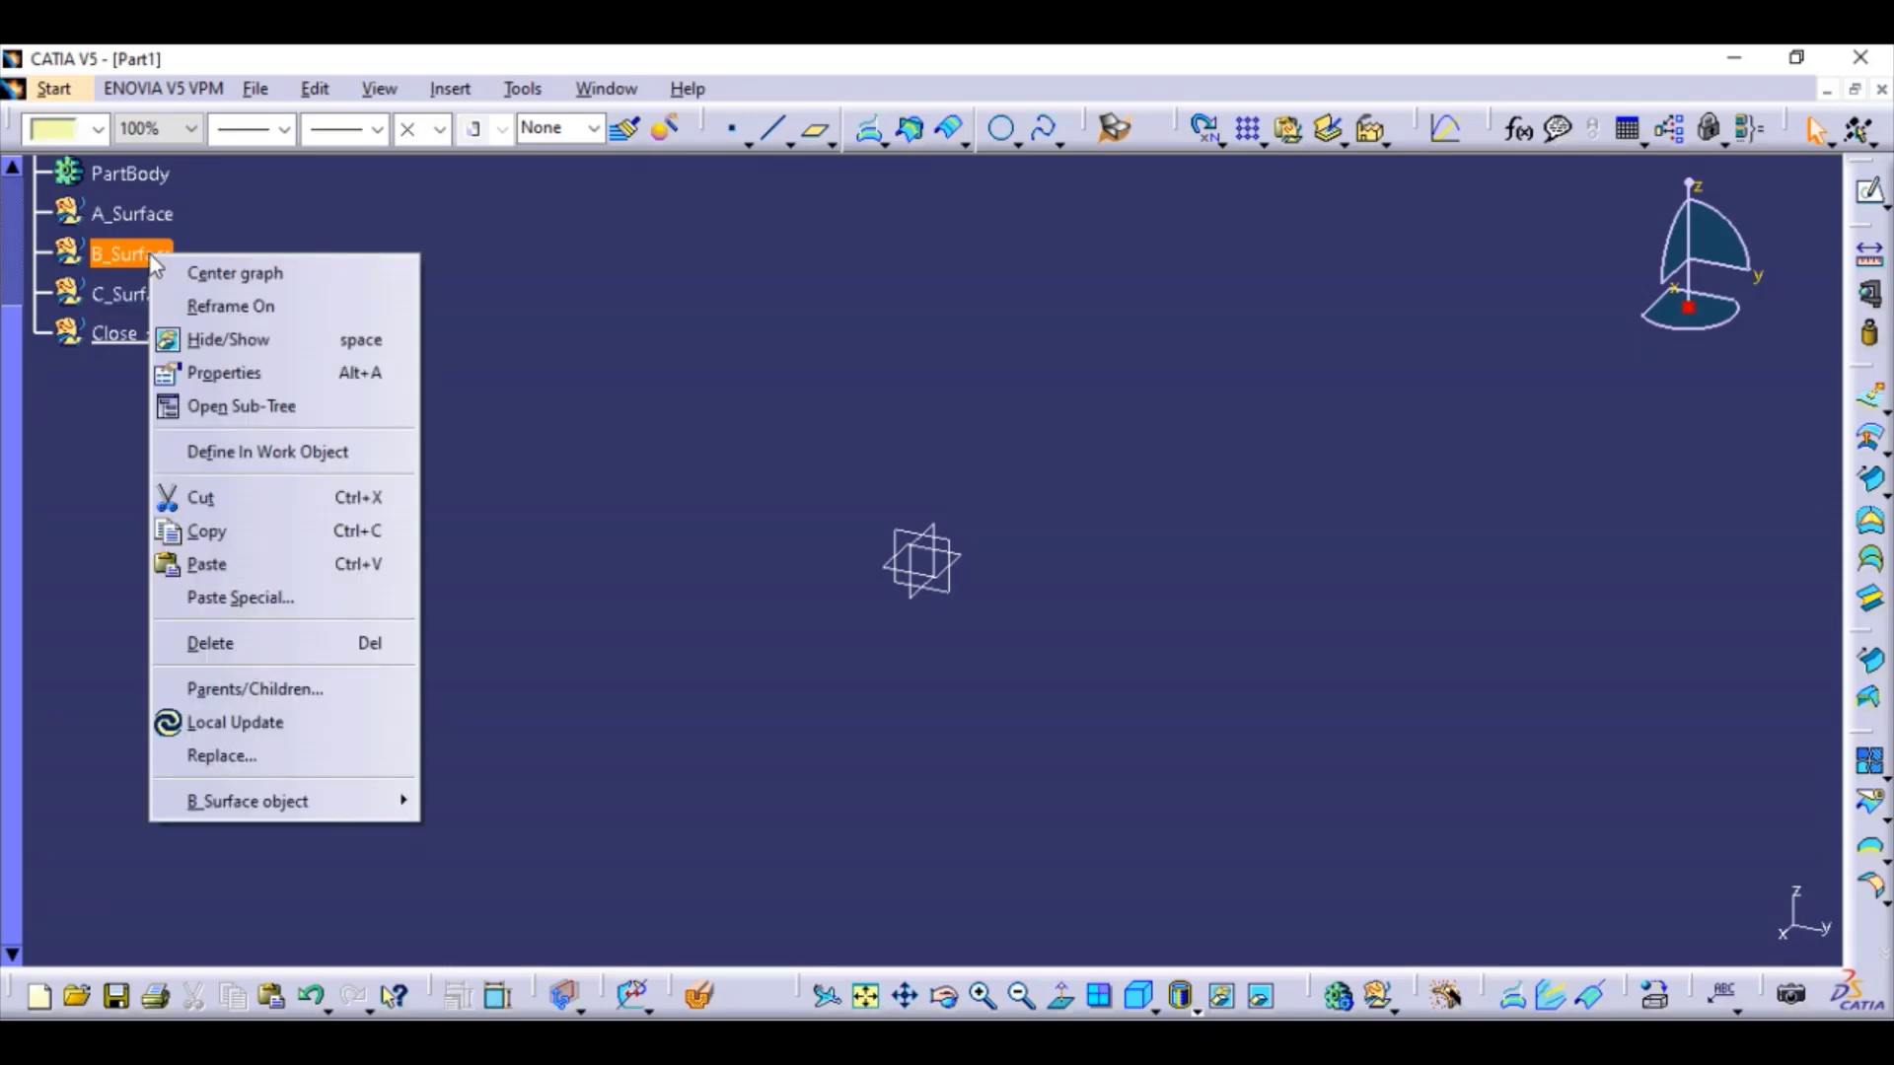
mouse_move(281, 801)
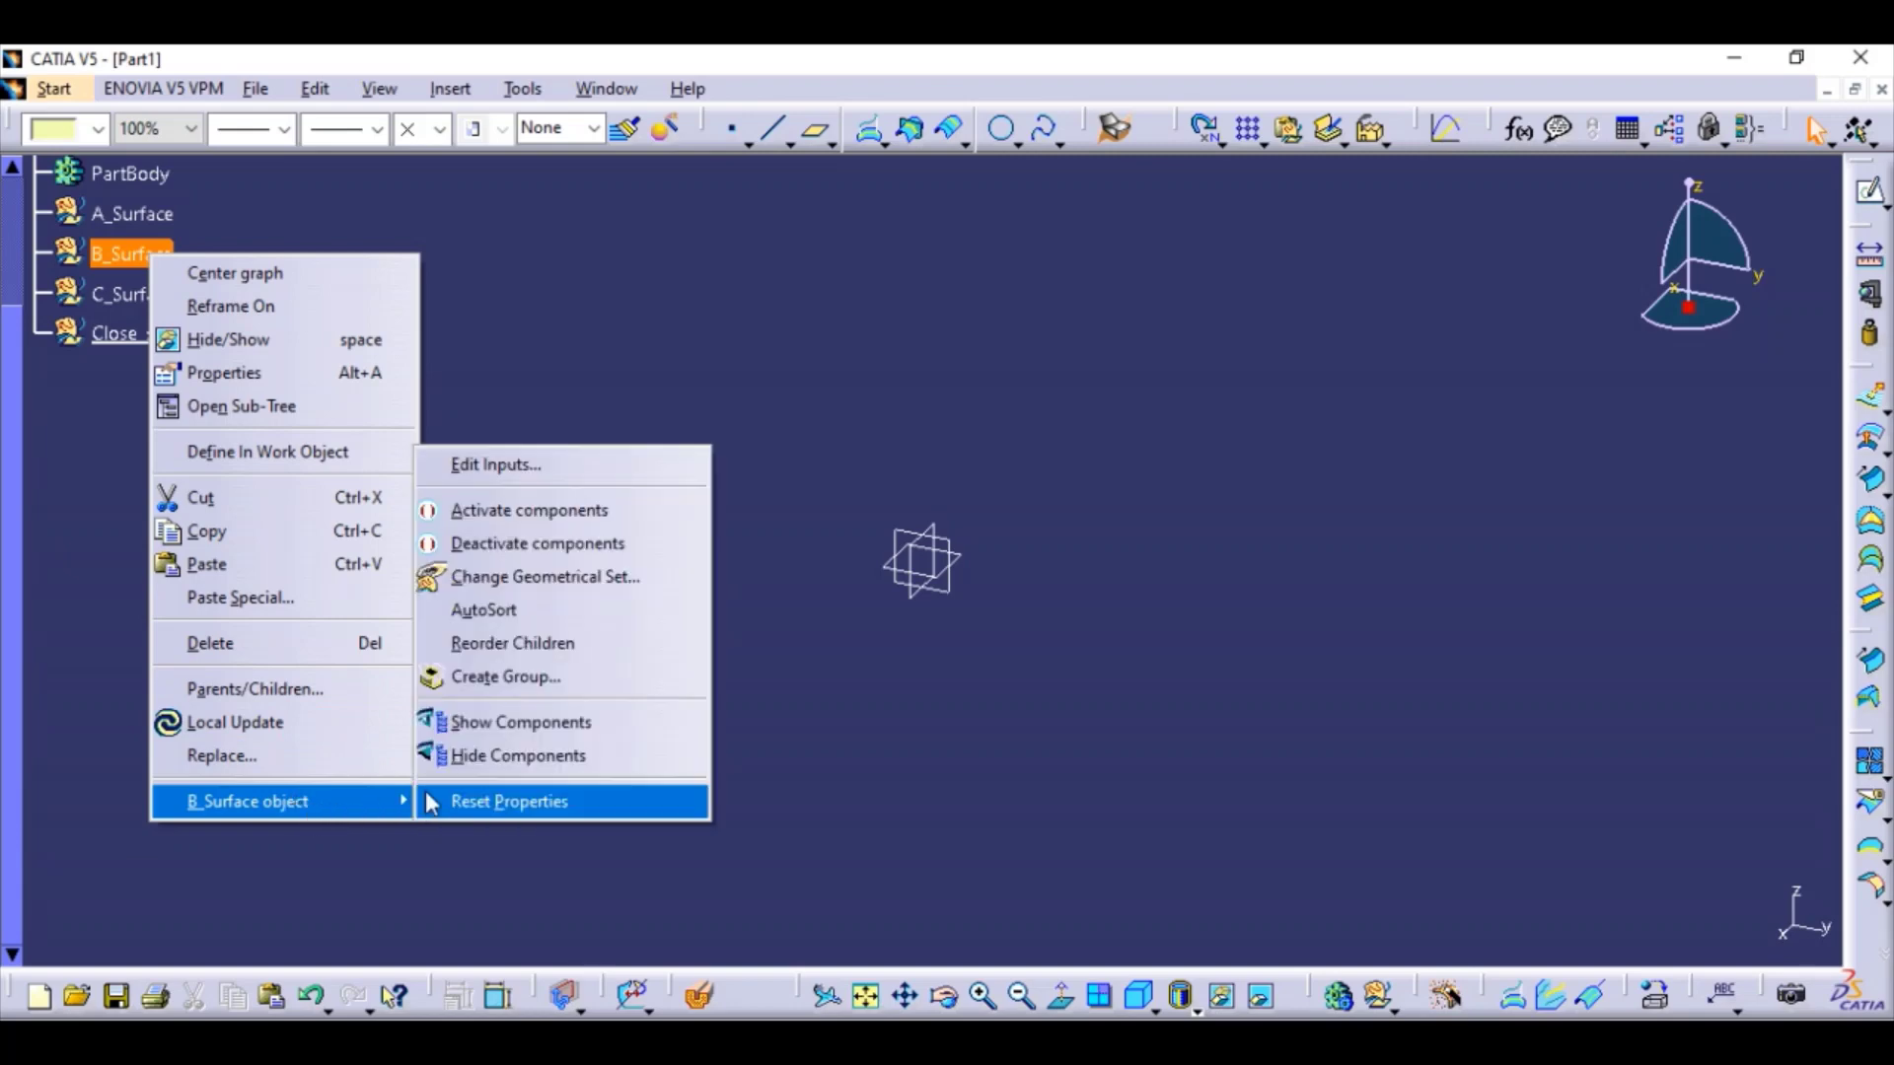
left_click(518, 583)
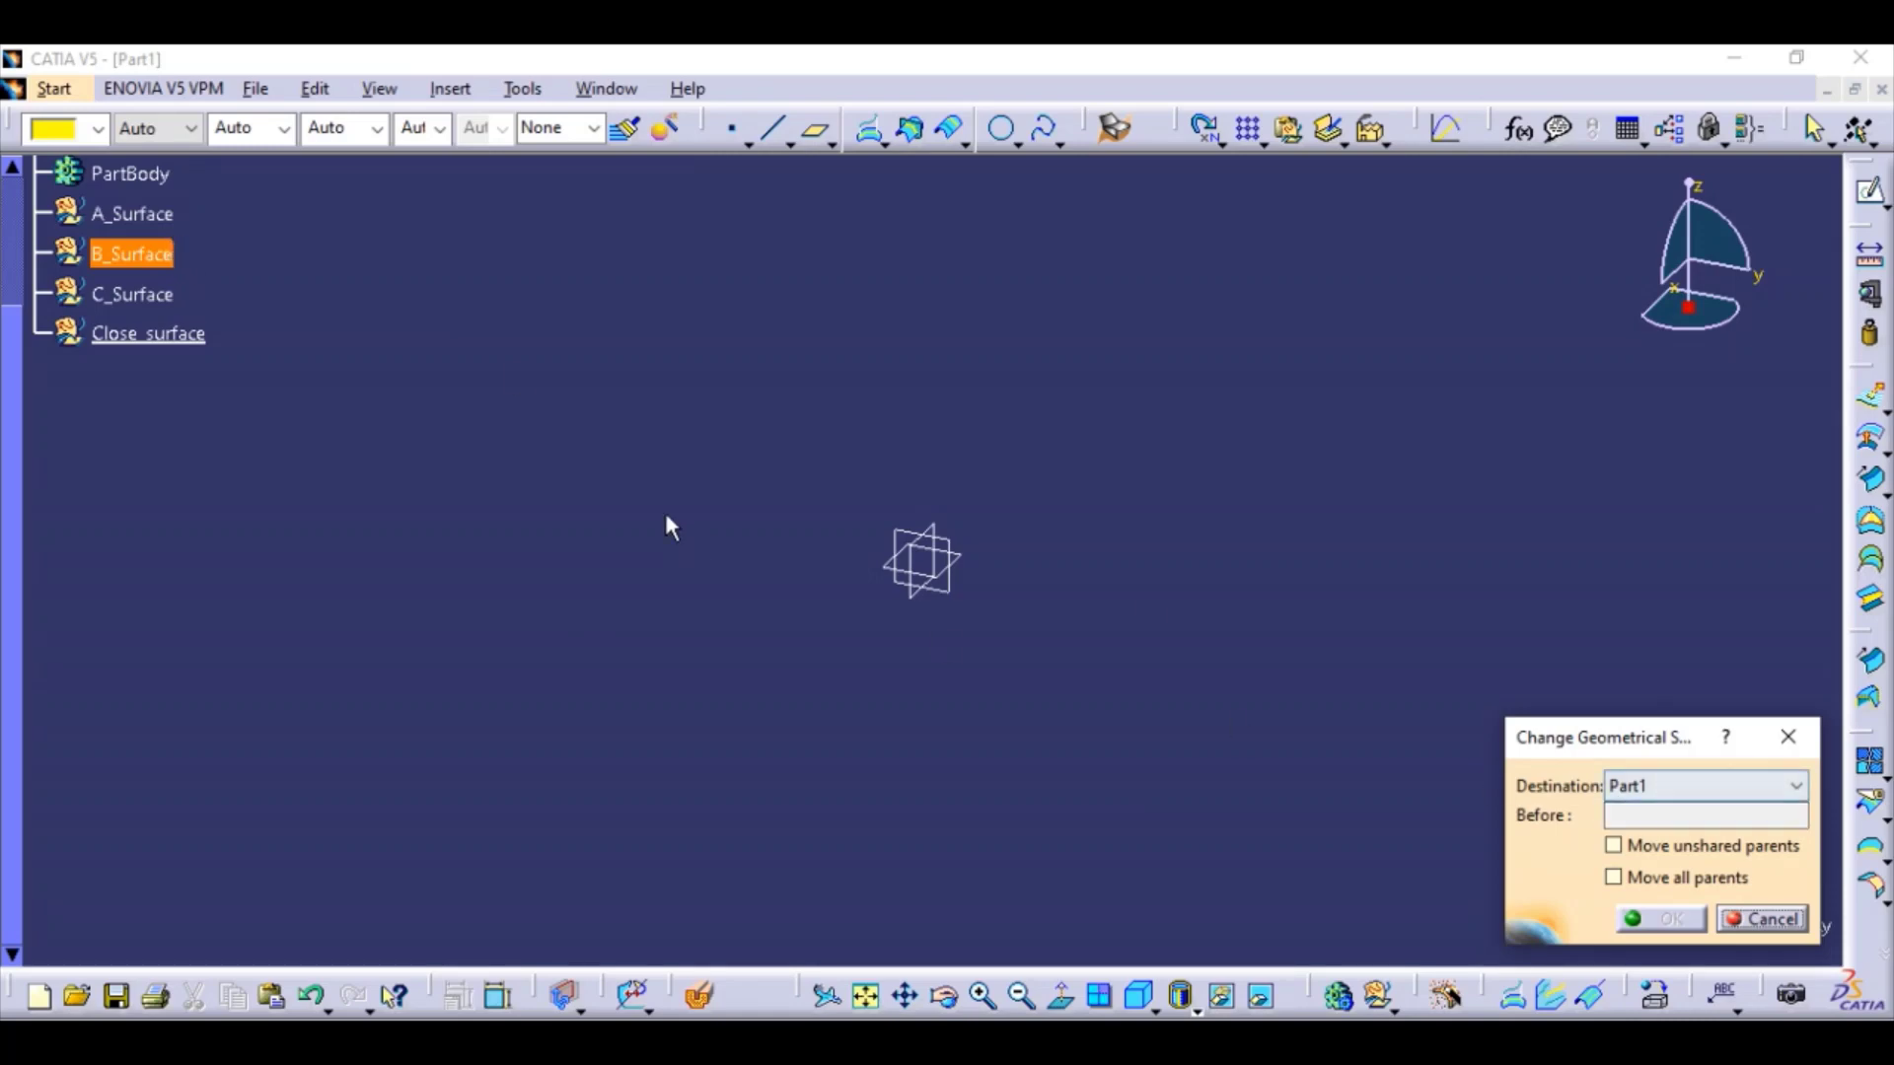
left_click(153, 226)
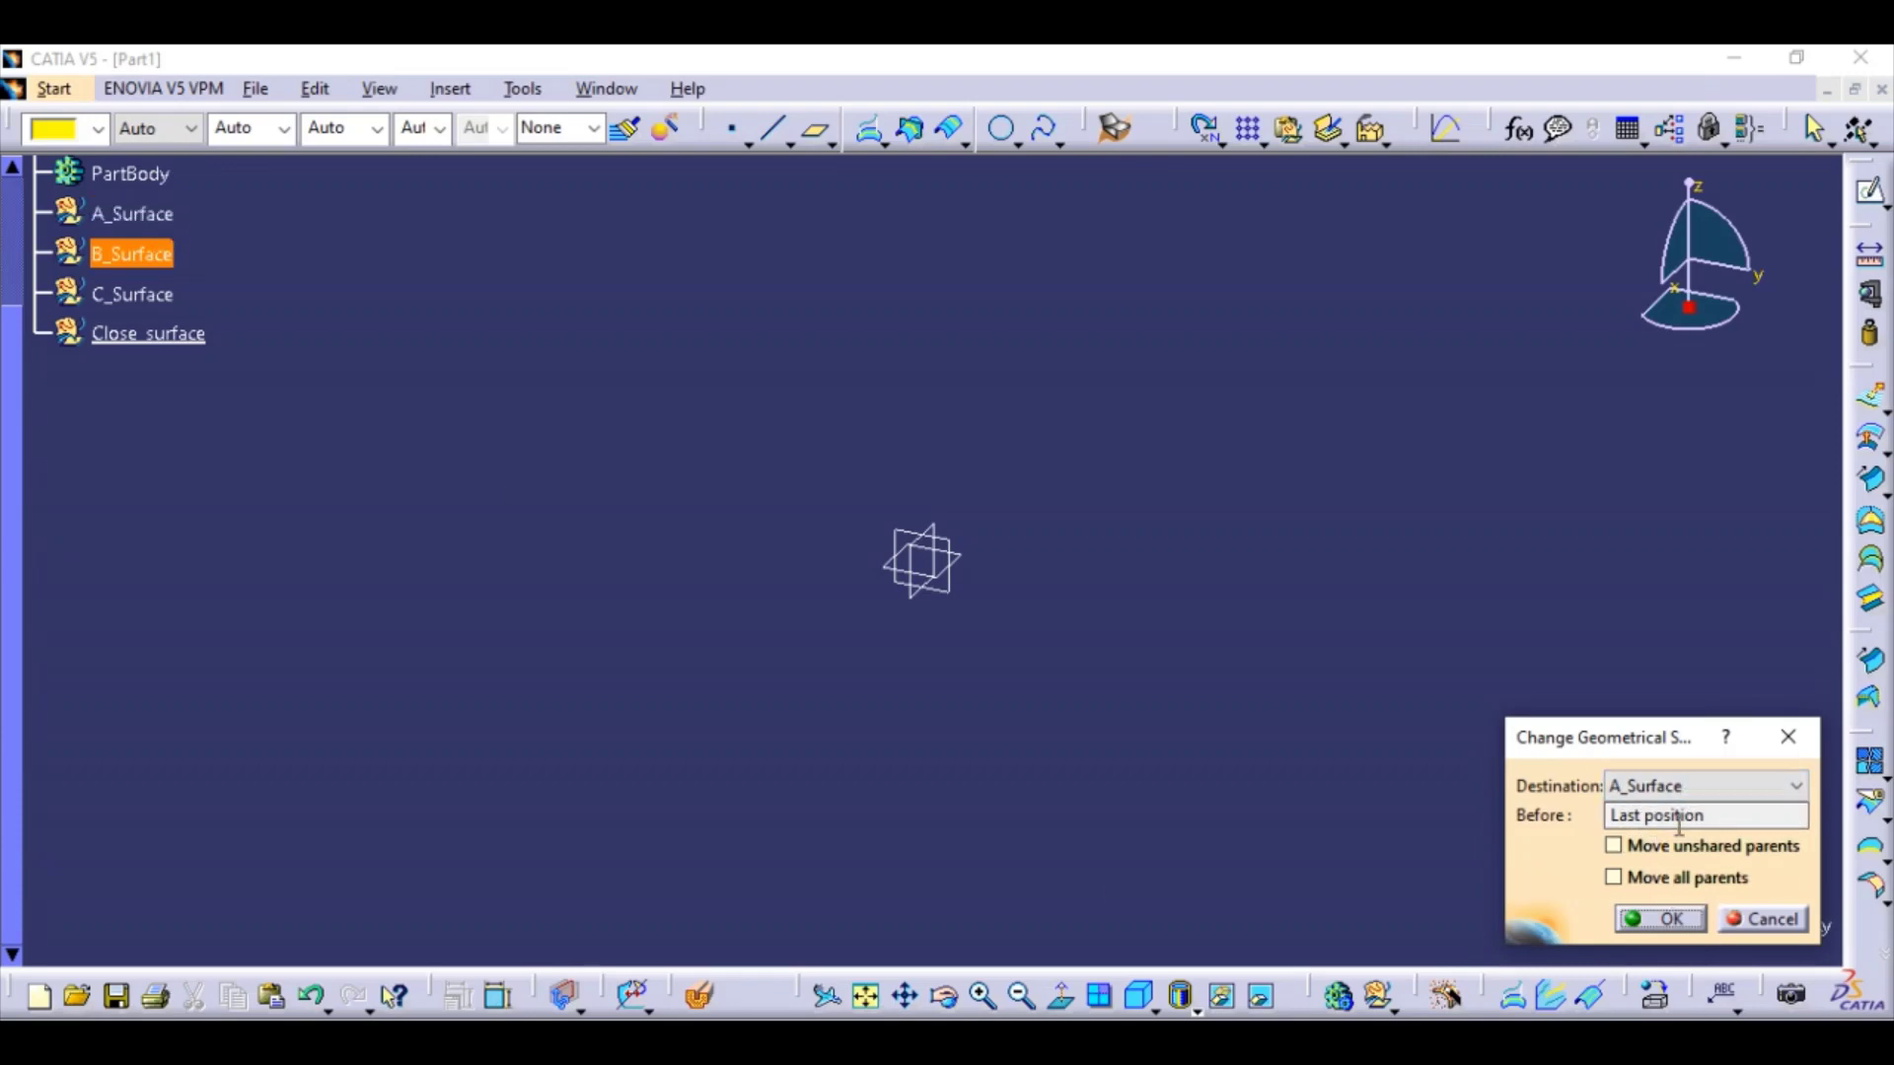
left_click(1642, 920)
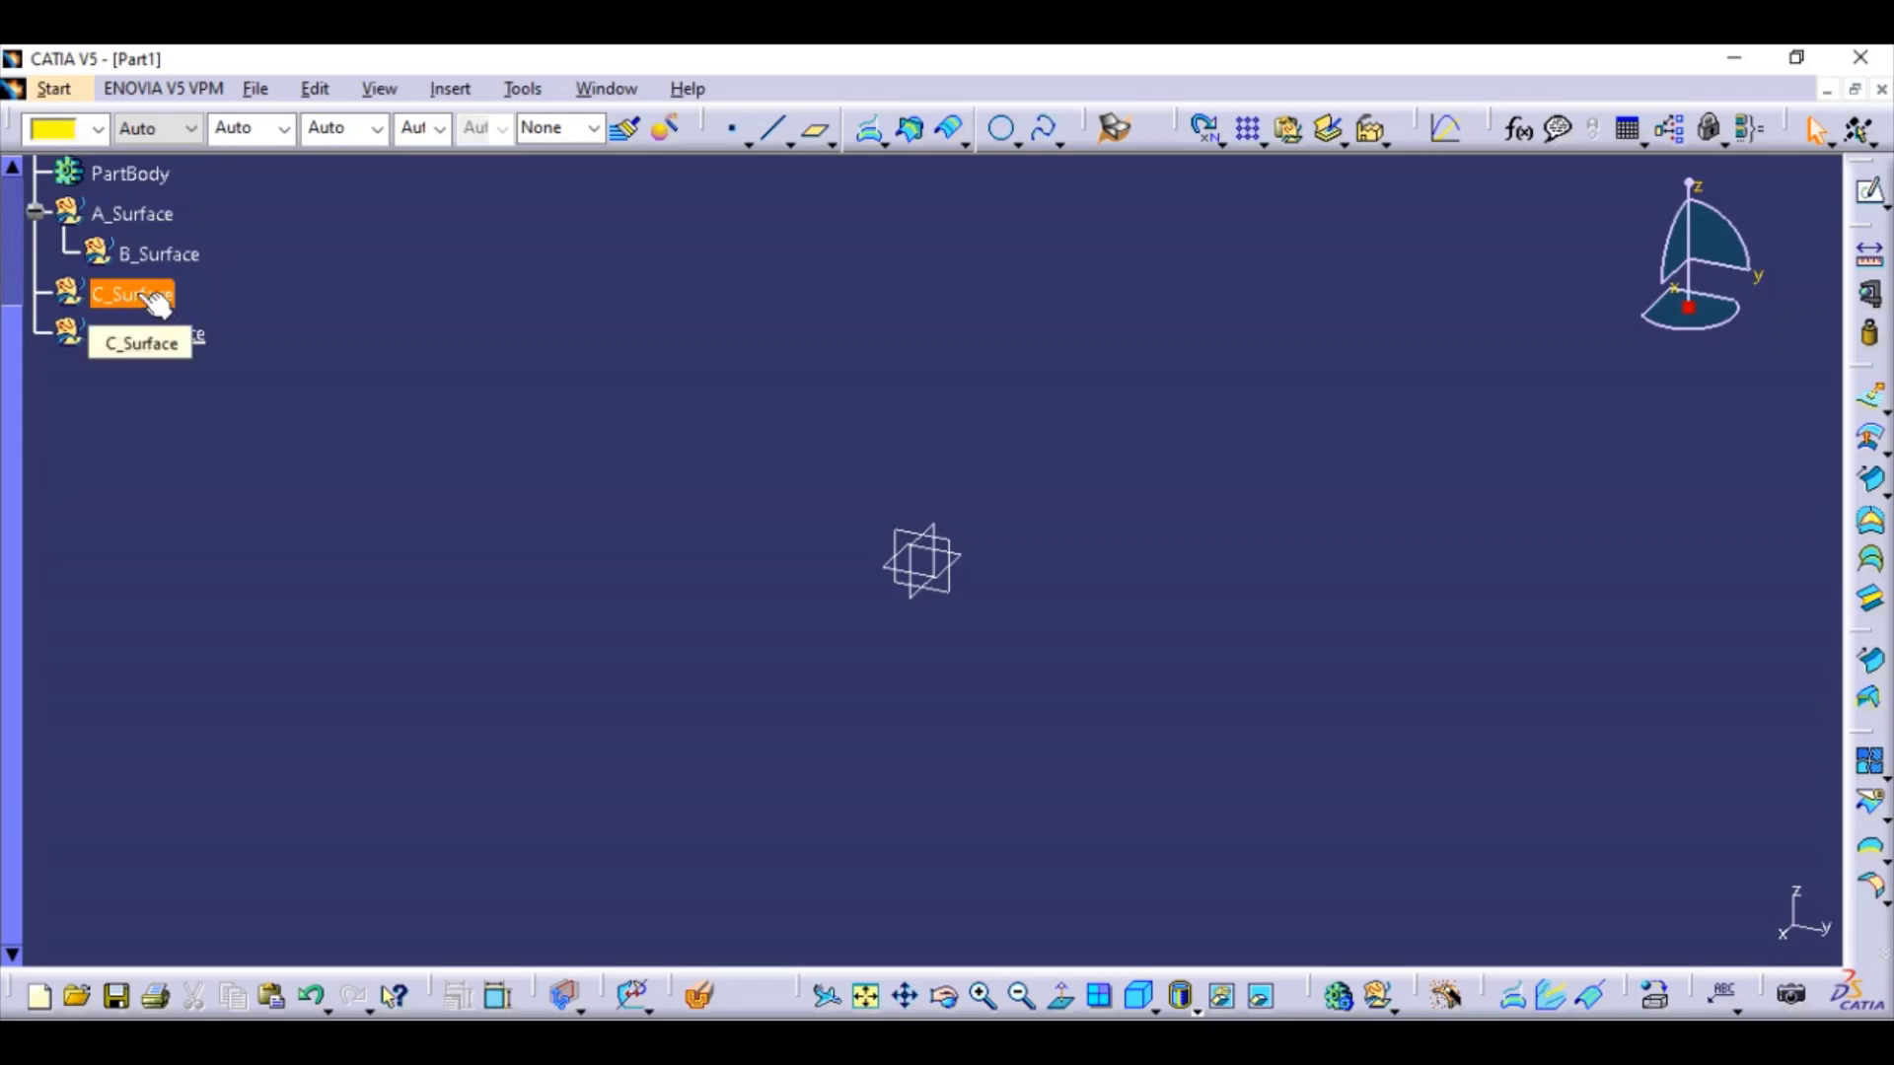
Step: Use Change Geometrical Set to move C_Surface into B_Surface, placed last
left_click(140, 297)
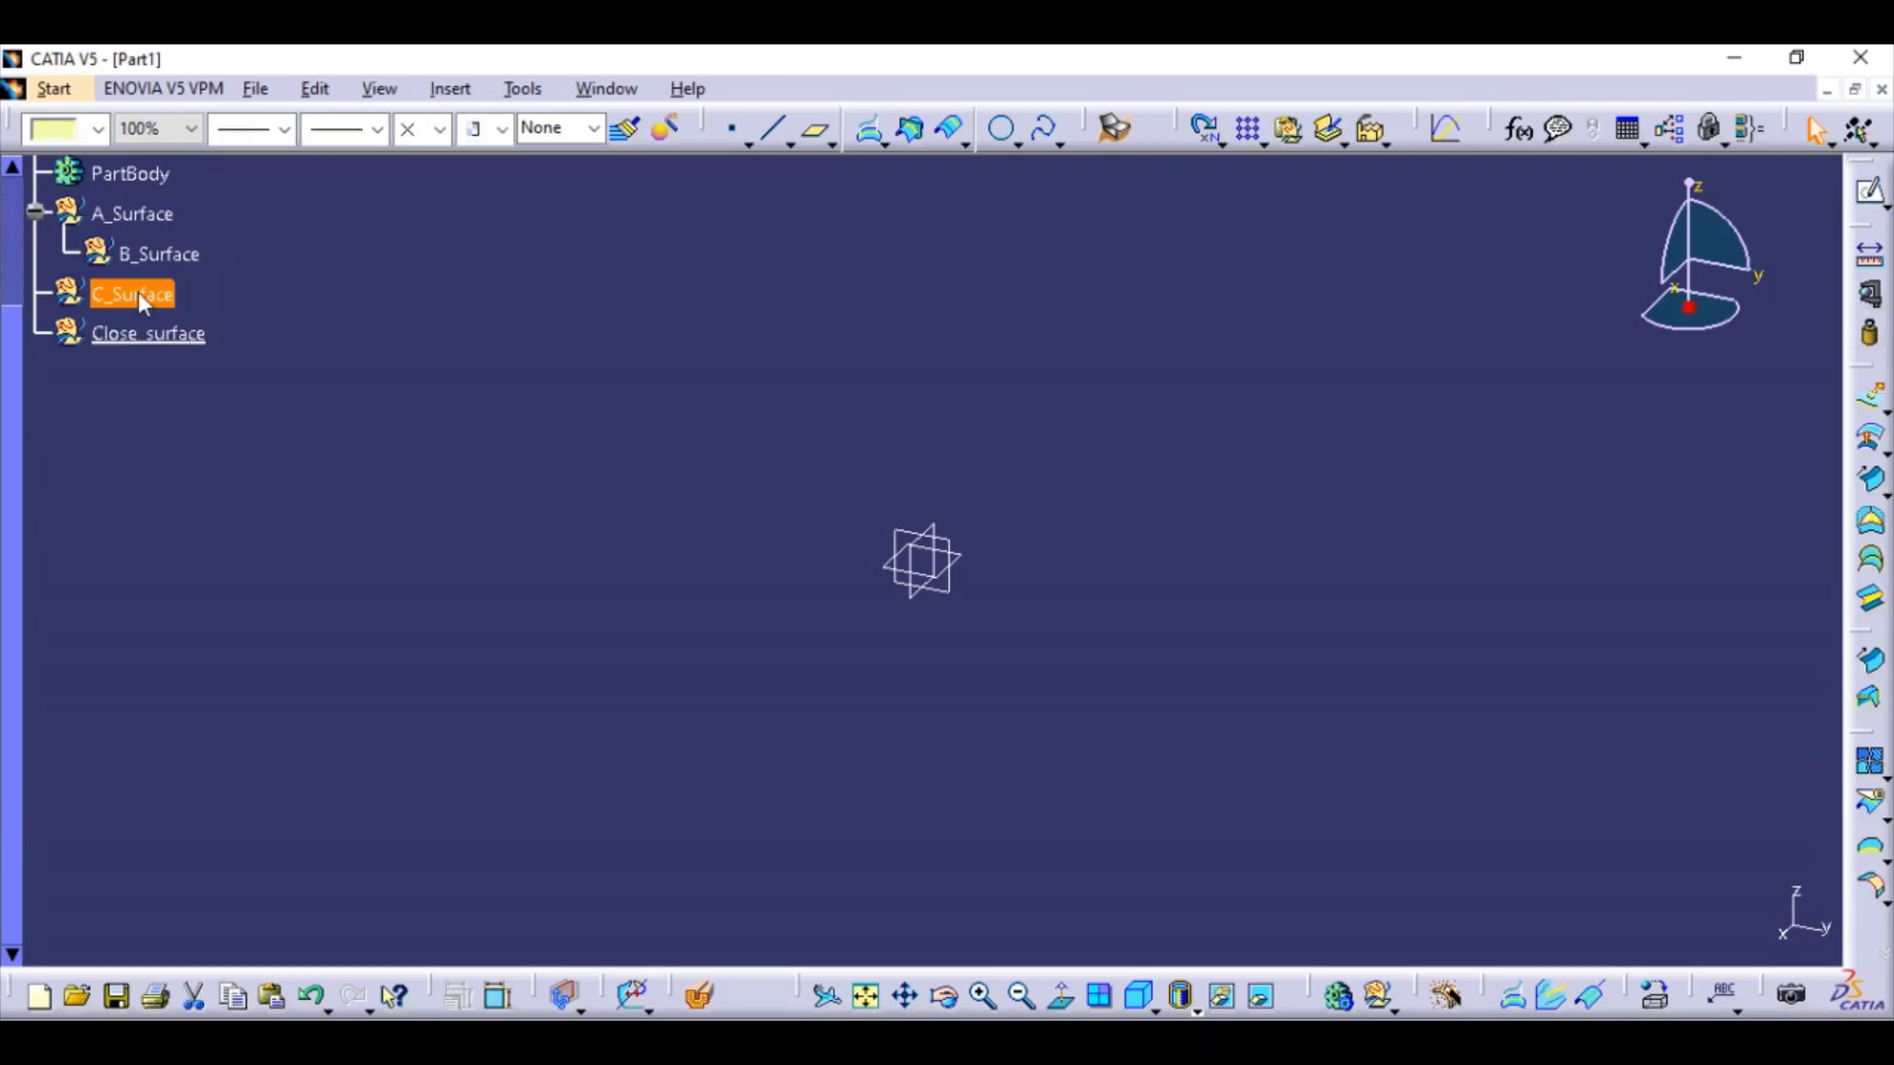
right_click(140, 297)
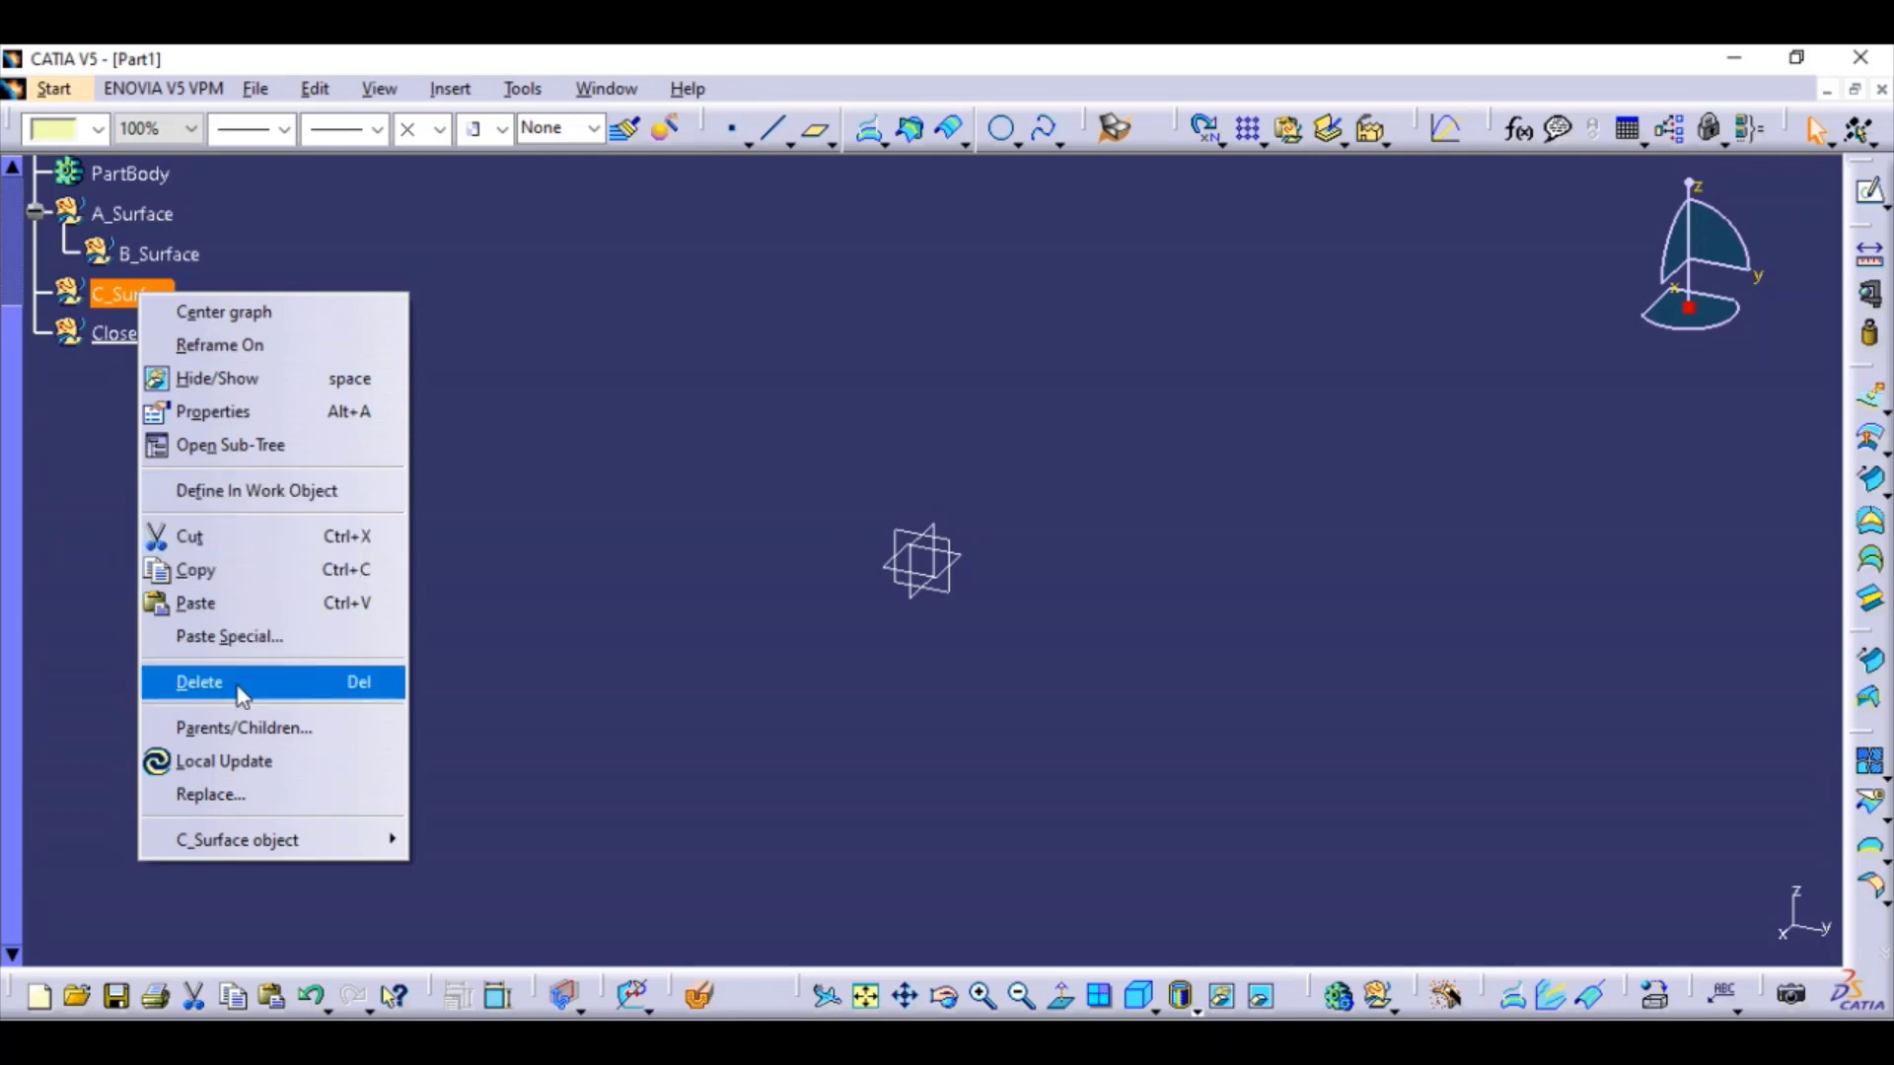
mouse_move(252, 839)
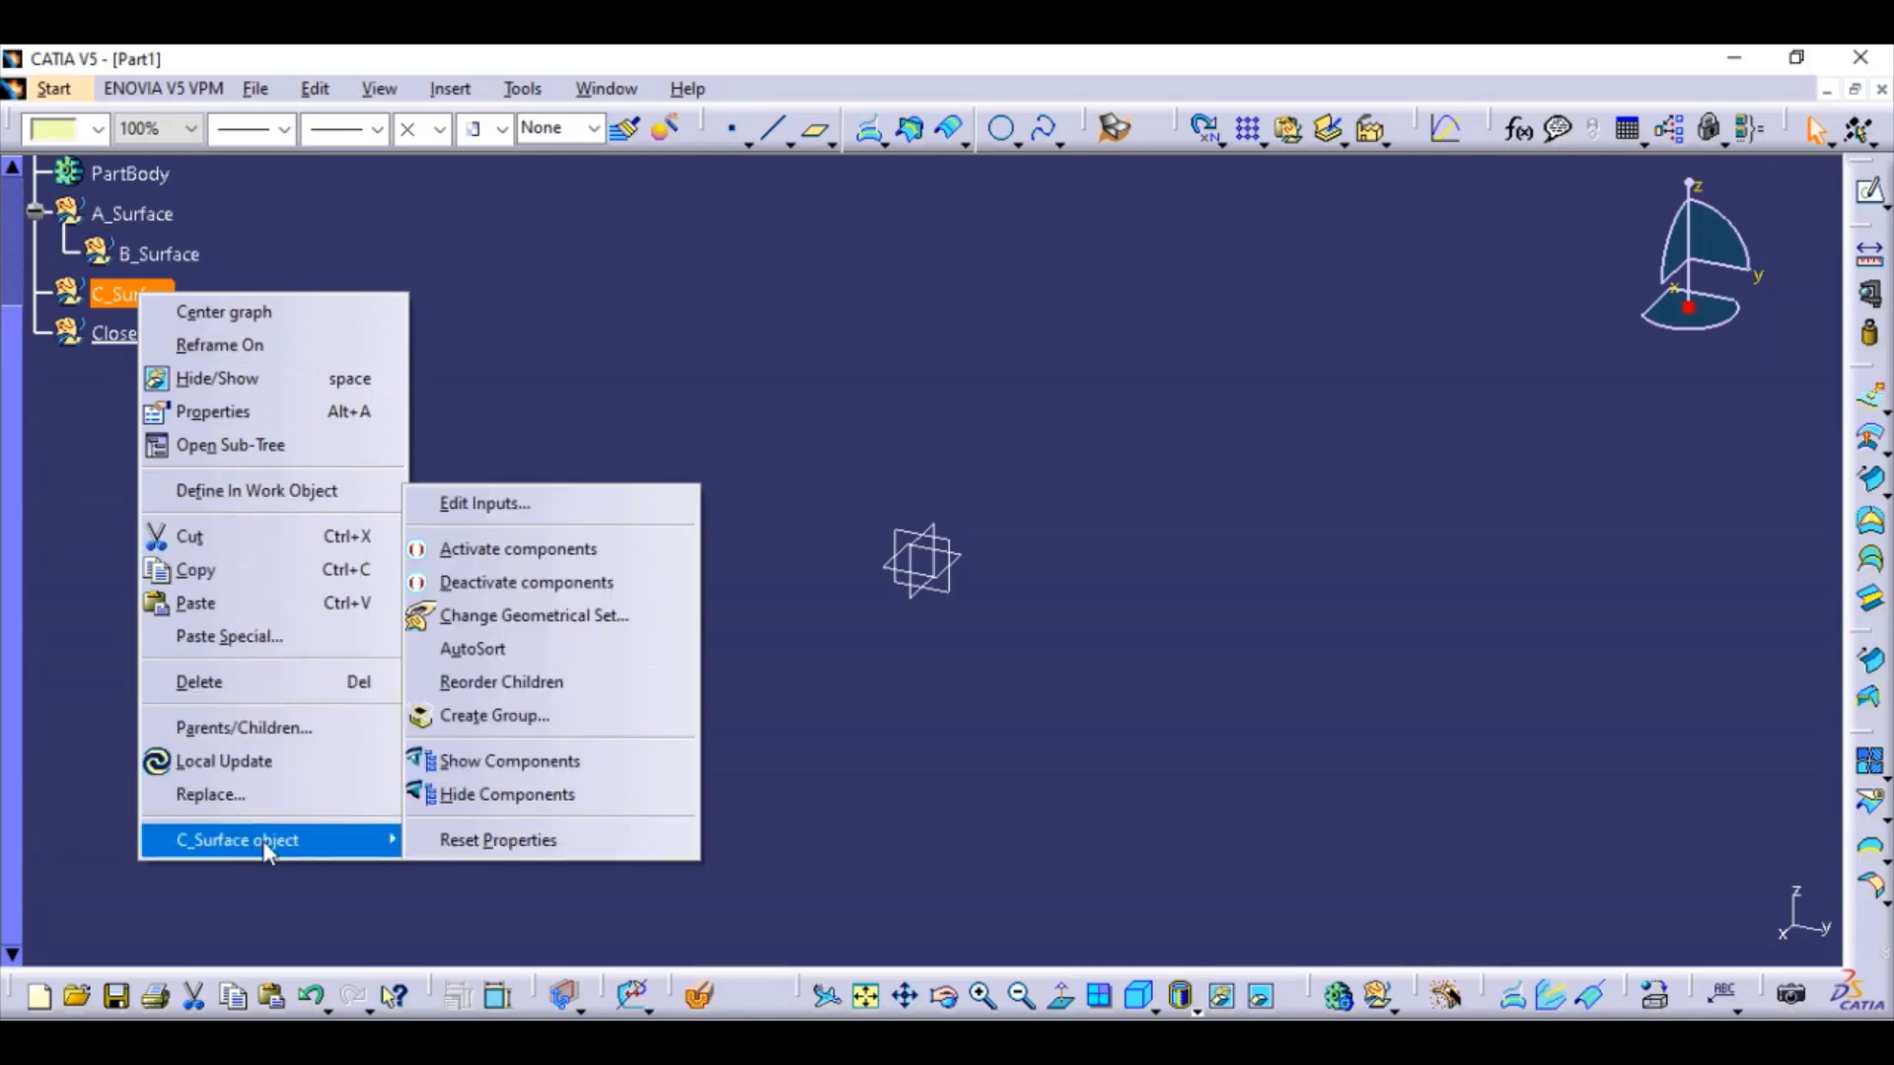
left_click(492, 614)
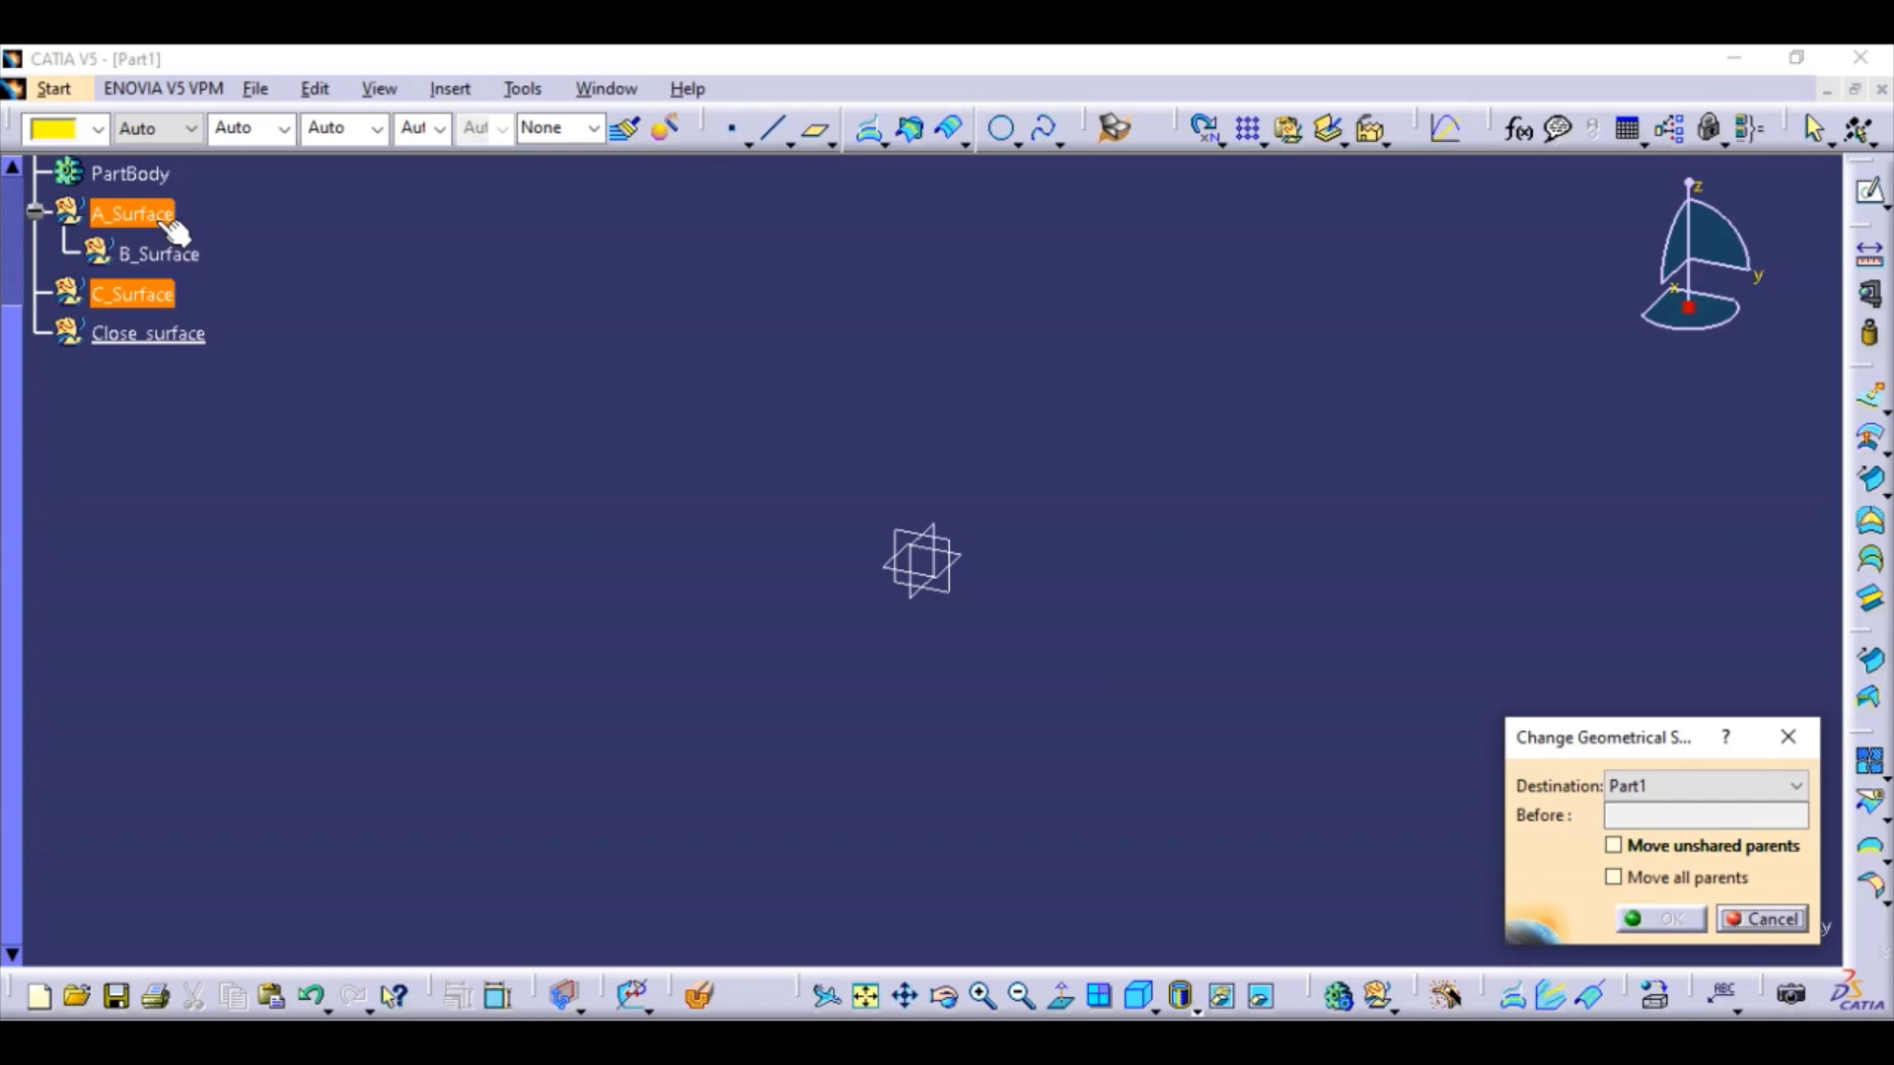
left_click(160, 255)
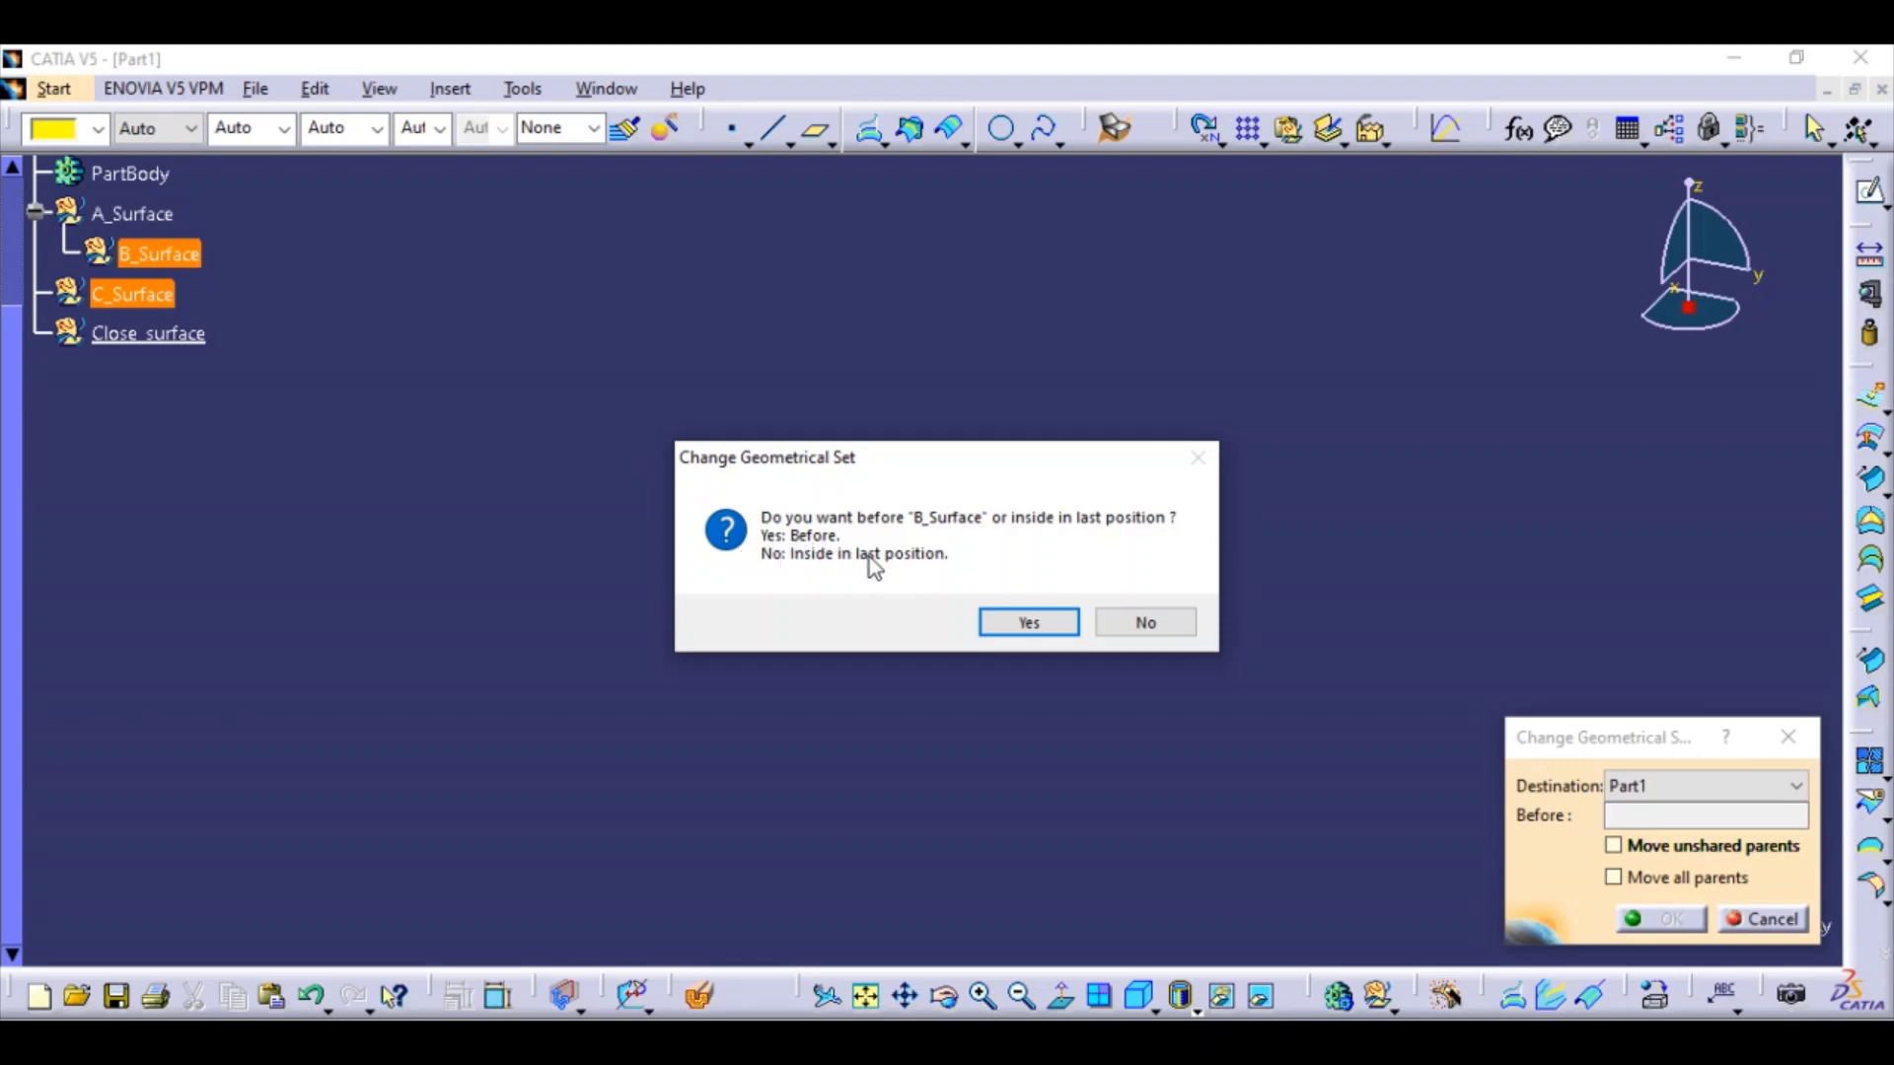
left_click(1125, 615)
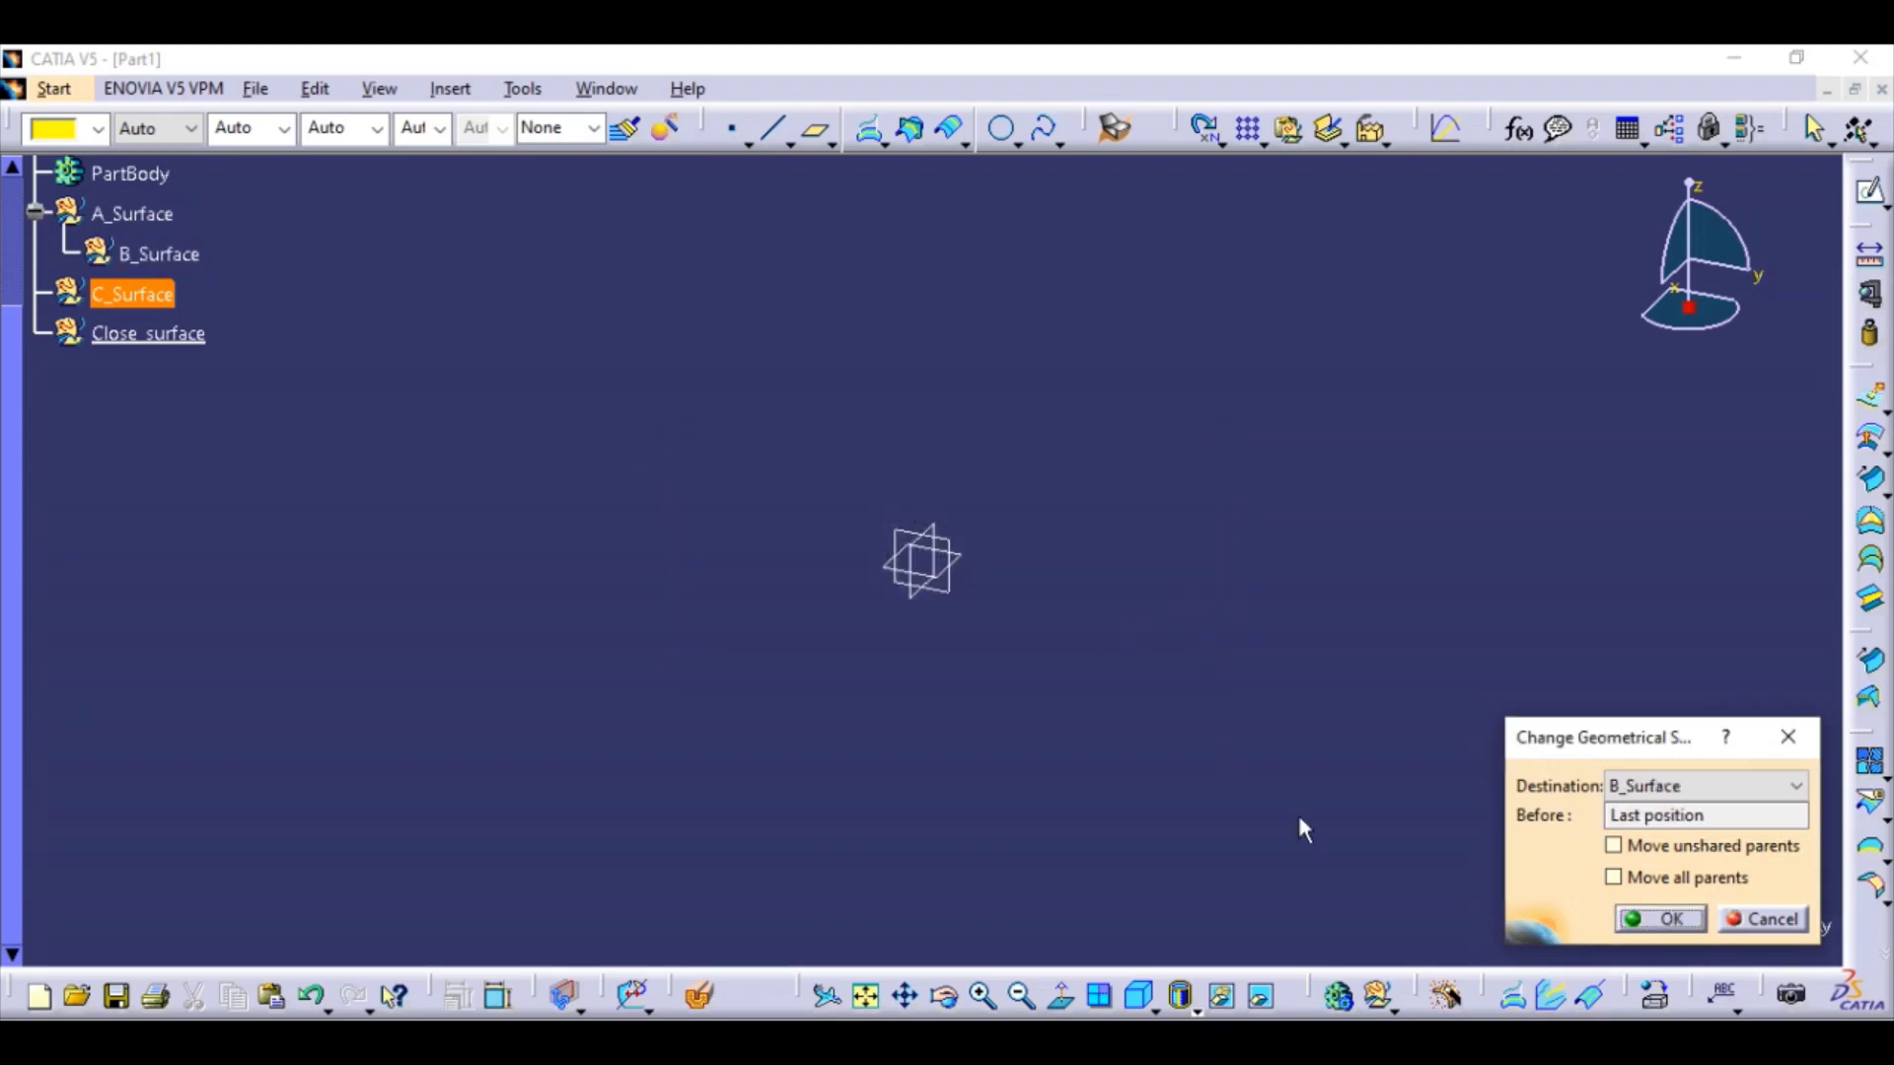
left_click(1669, 922)
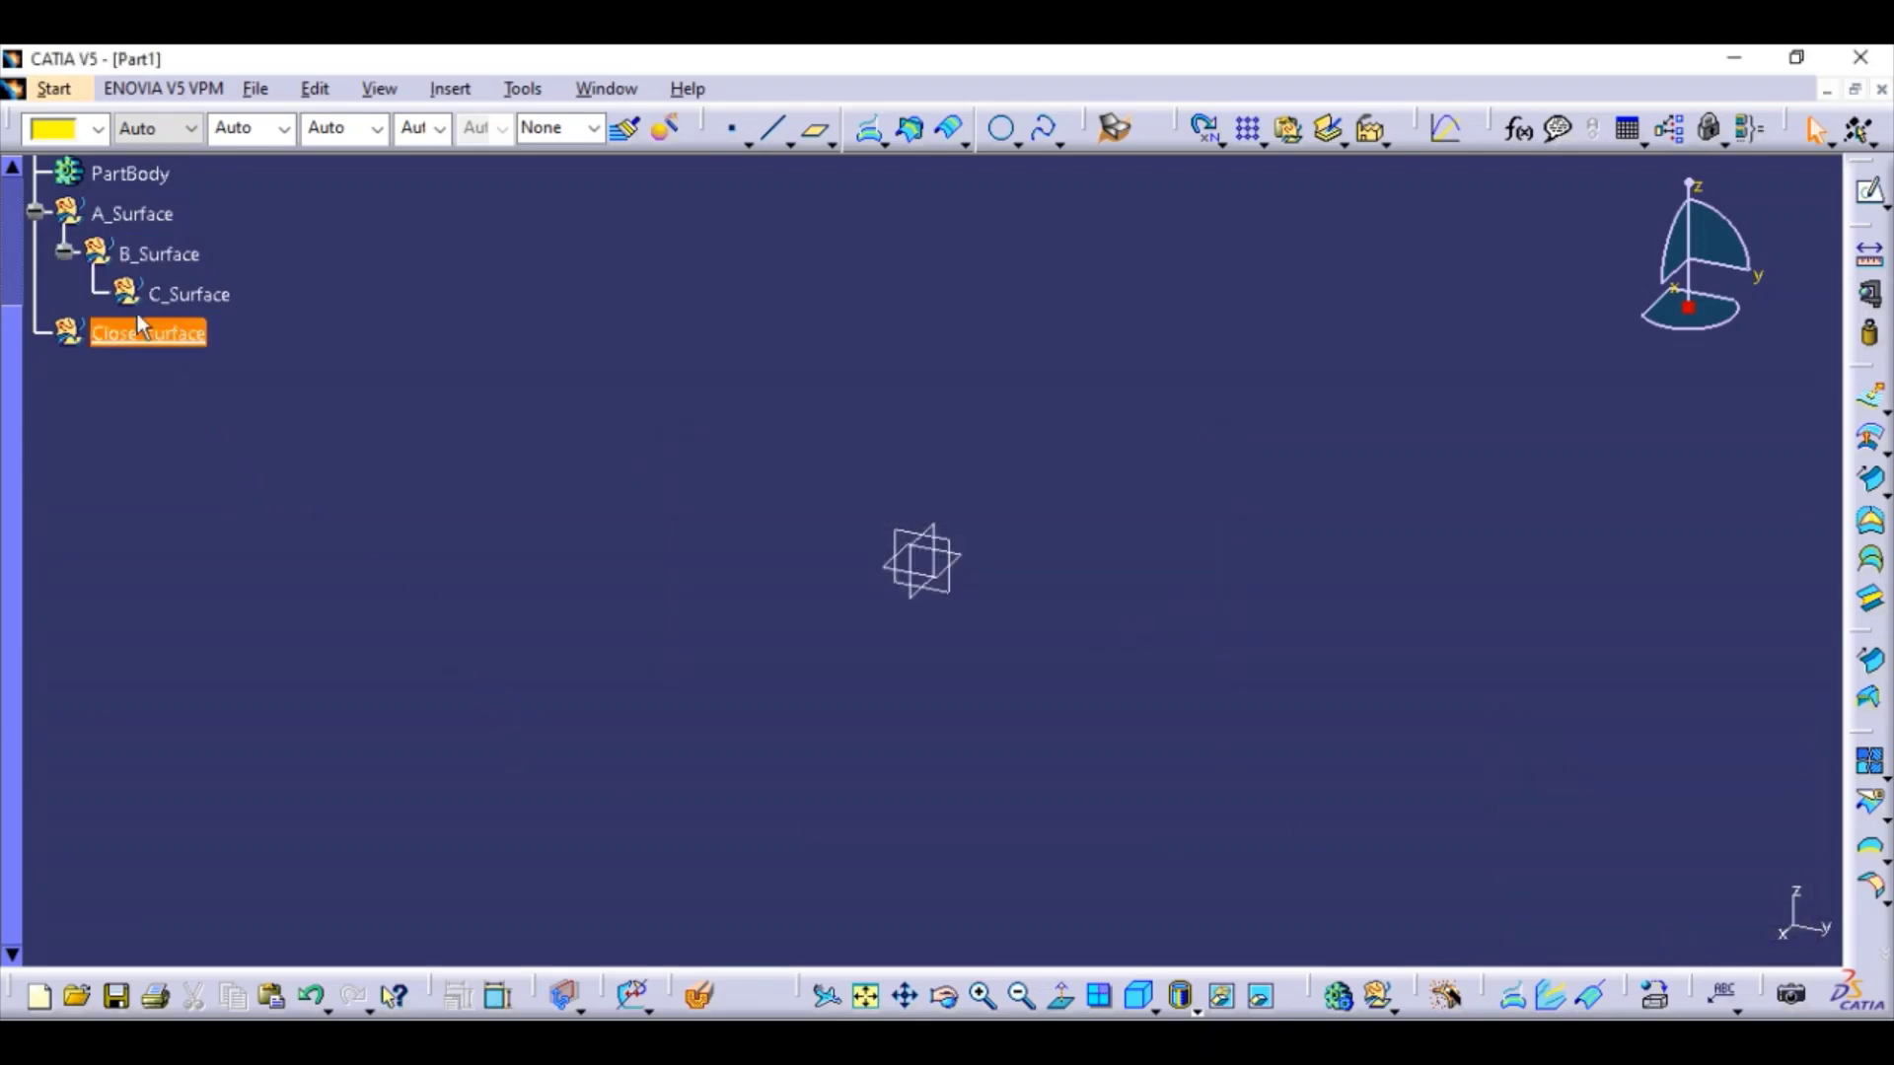
scroll(195, 377, "up", 2)
scroll(194, 376, "up", 2)
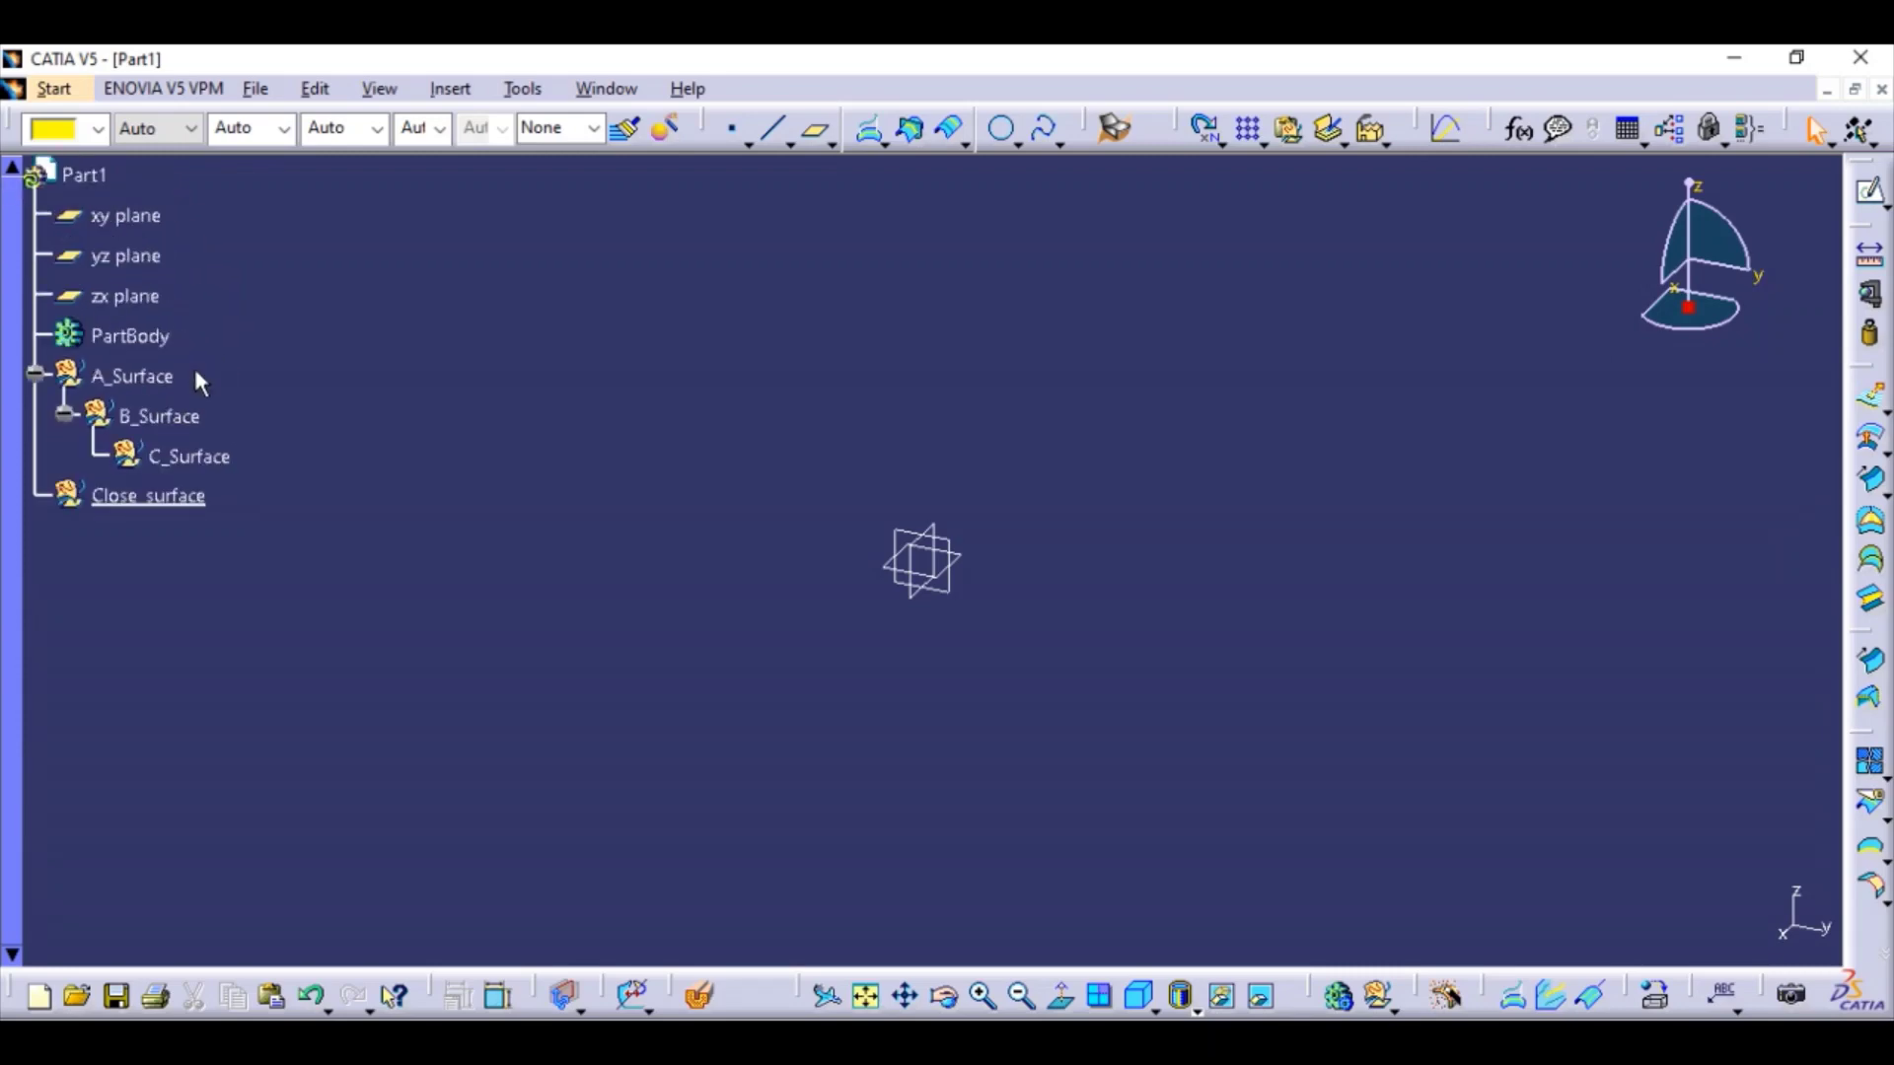